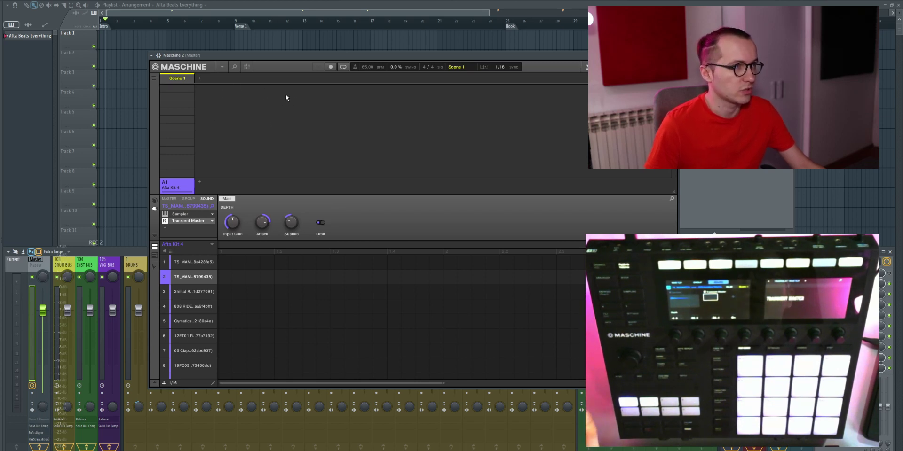
- Switch the Maschine 2 interface to the Small view size and move its window down over the mixer
mouse_move(224, 55)
mouse_down()
mouse_move(346, 52)
mouse_move(175, 52)
mouse_move(287, 47)
mouse_move(266, 43)
mouse_move(231, 73)
mouse_move(202, 61)
mouse_move(220, 57)
mouse_up()
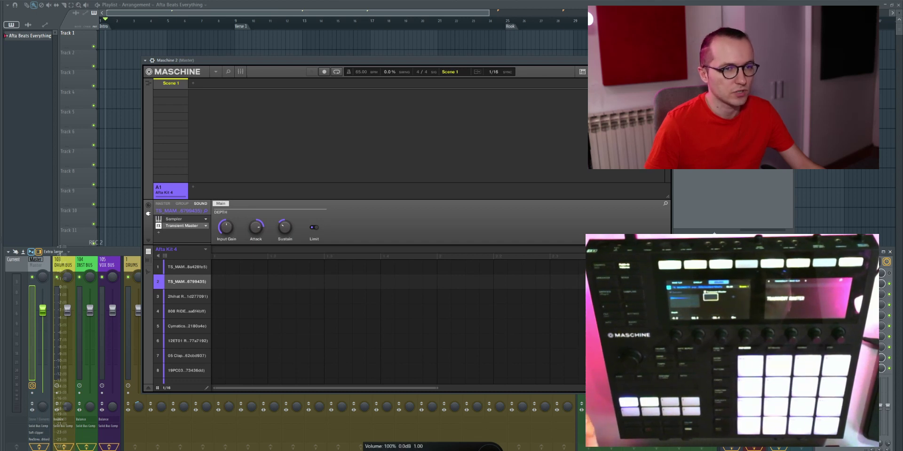
click(216, 72)
mouse_move(230, 97)
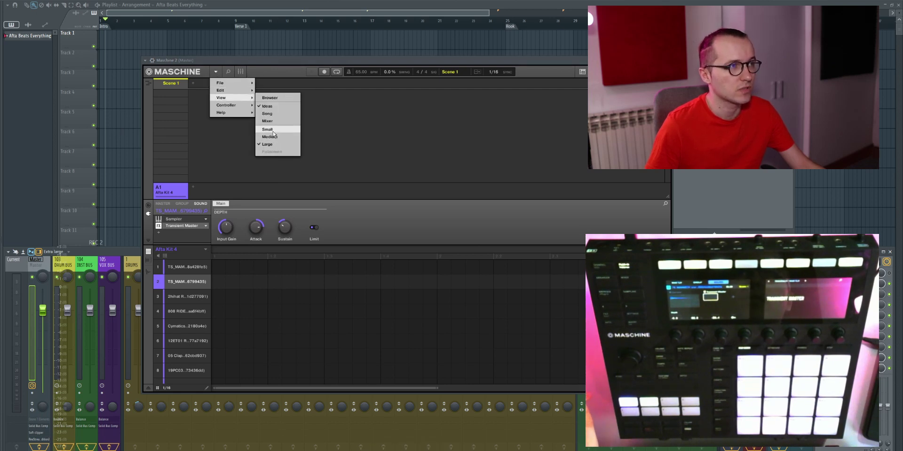
click(272, 137)
drag(311, 60, 200, 252)
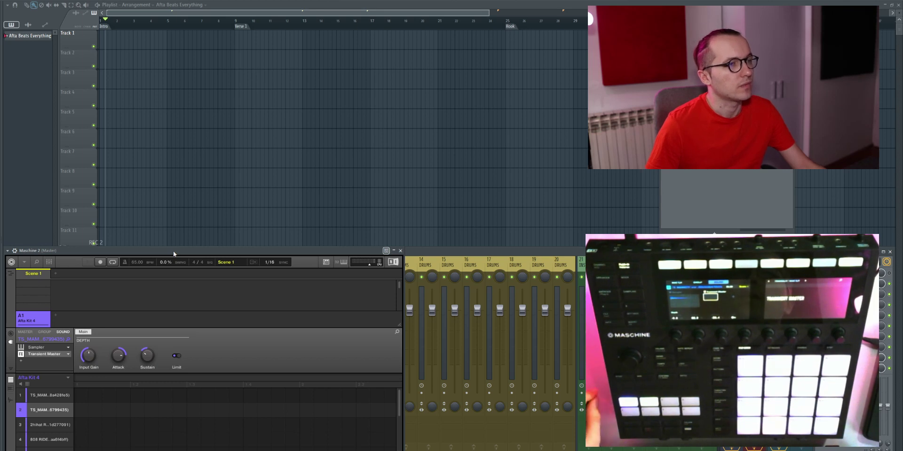
drag(173, 251, 172, 246)
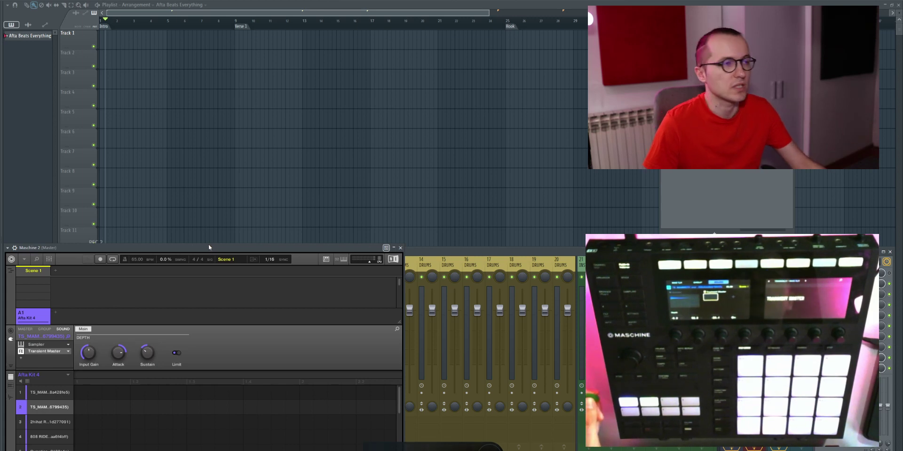
- Try the Medium view size, move the plugin window up over the playlist, and switch the view to Large
click(24, 259)
mouse_move(53, 290)
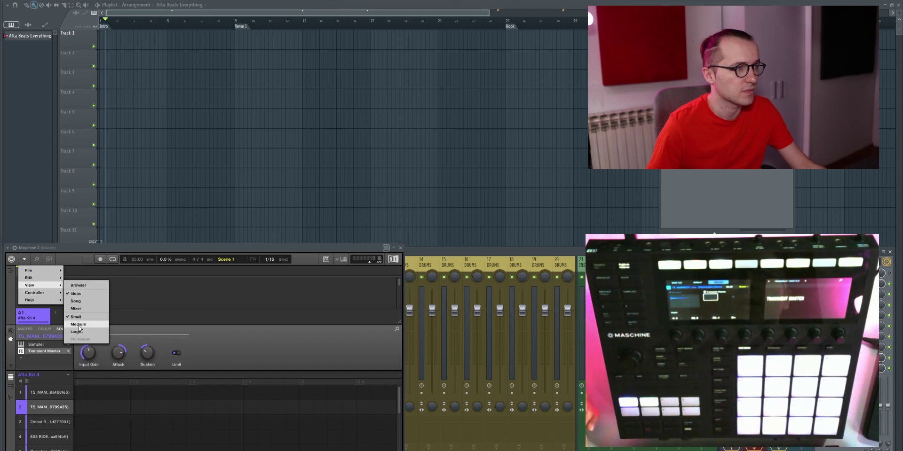
click(78, 325)
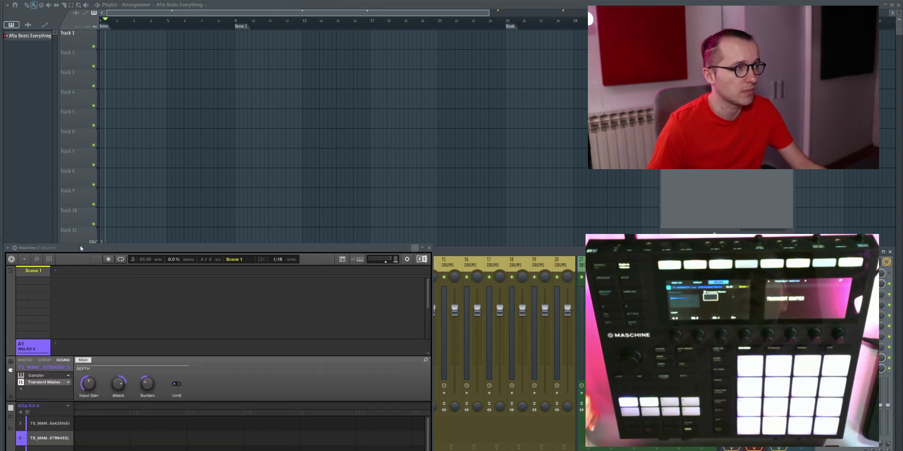
drag(80, 249, 189, 146)
click(133, 159)
click(202, 235)
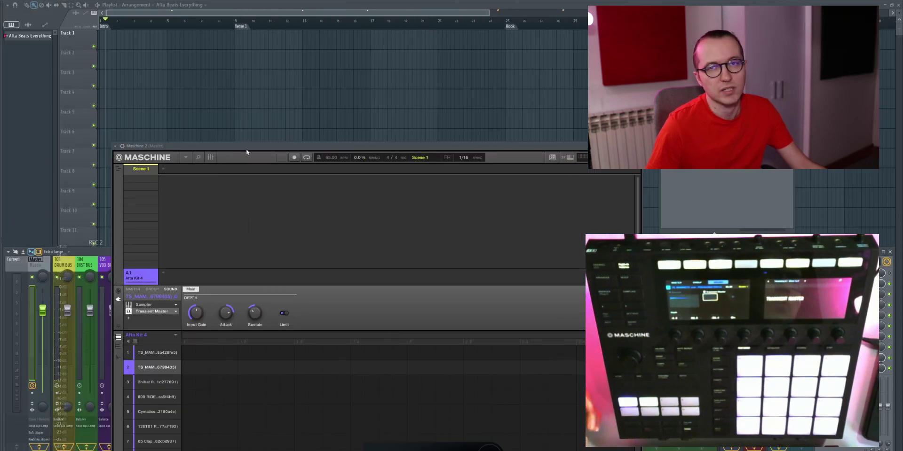
- Set the Maschine 2 view size to Small and place its window over the middle of the workspace
click(186, 158)
click(213, 185)
drag(234, 148, 306, 111)
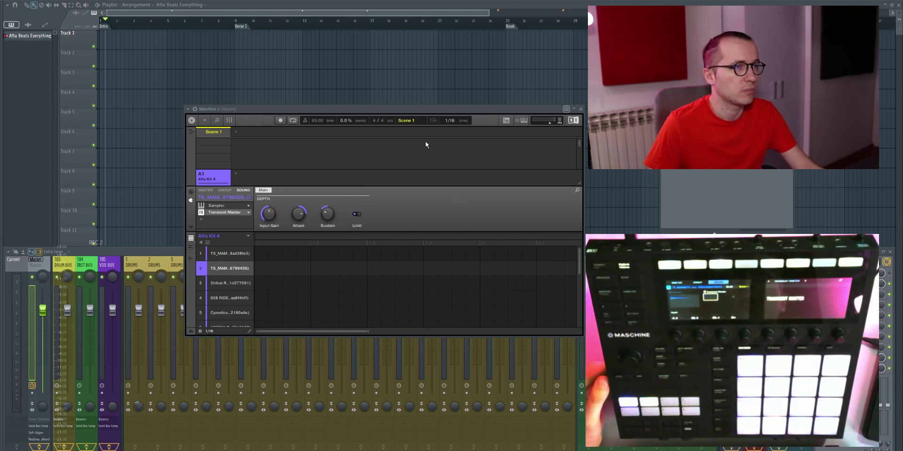
drag(374, 109, 396, 92)
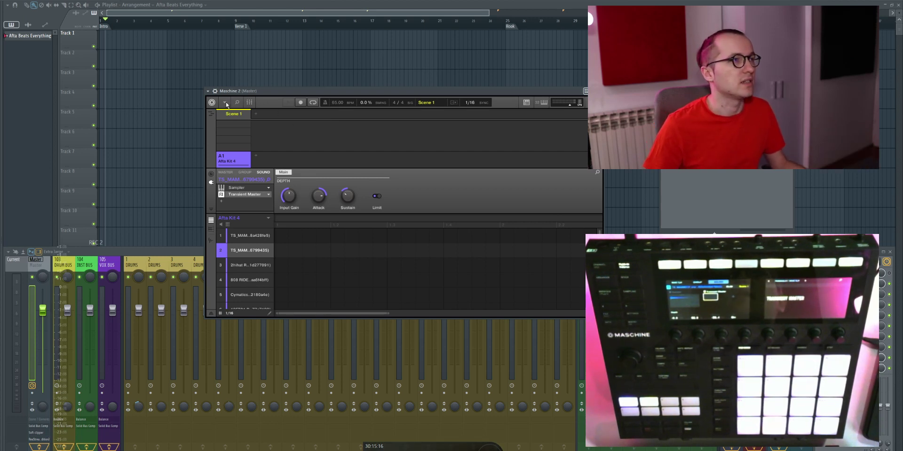
- Look through the Maschine 2 wrapper settings and show the Processing page with the output connections
click(214, 90)
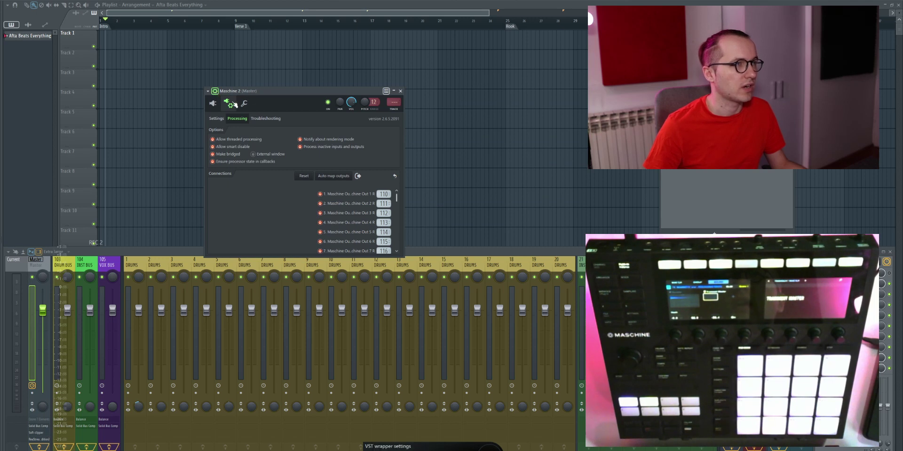
click(218, 104)
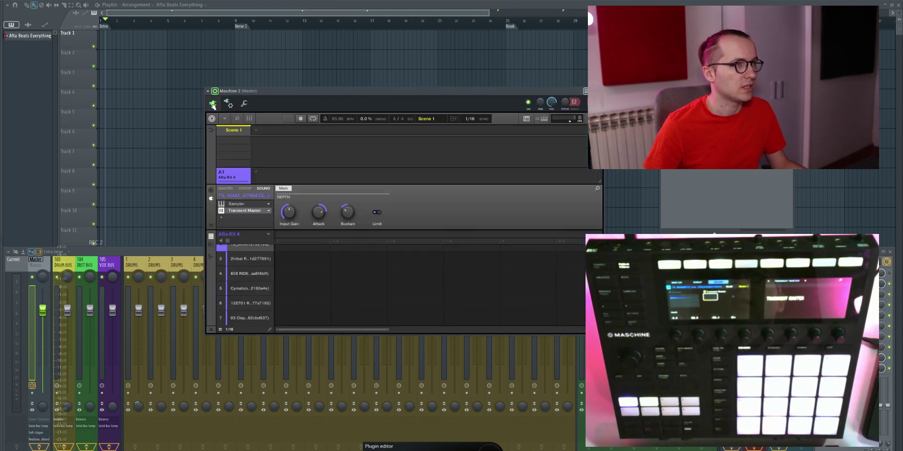
click(229, 104)
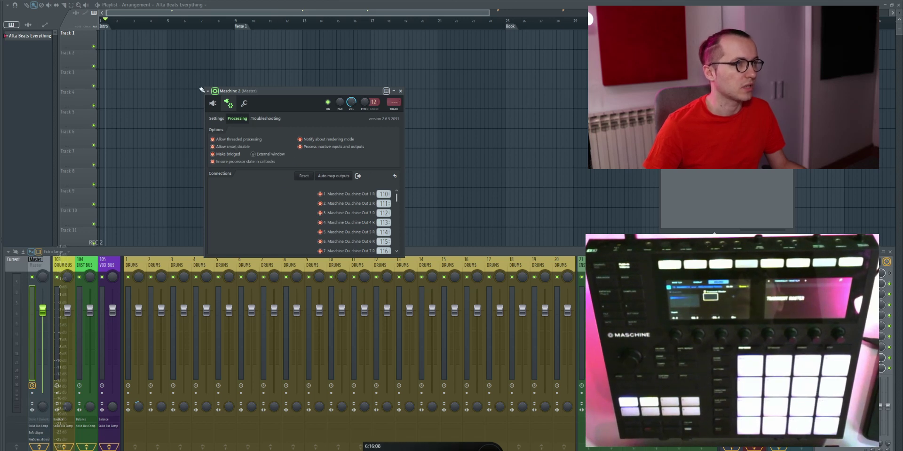
click(217, 119)
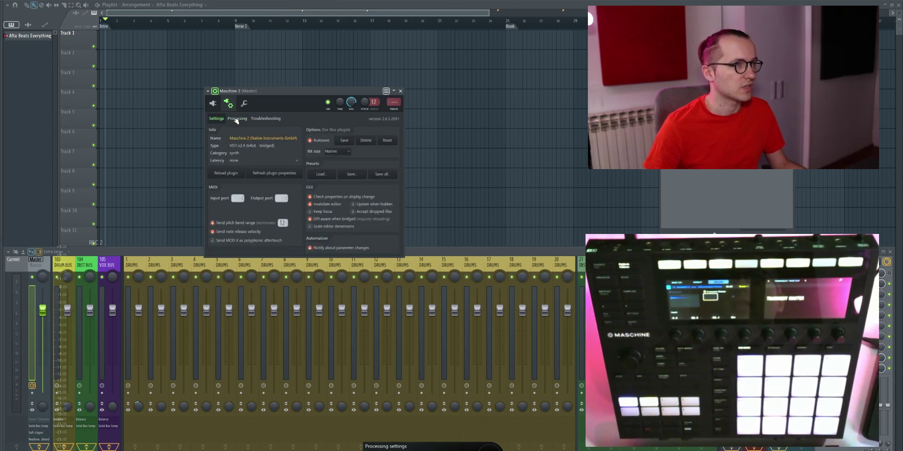
click(237, 120)
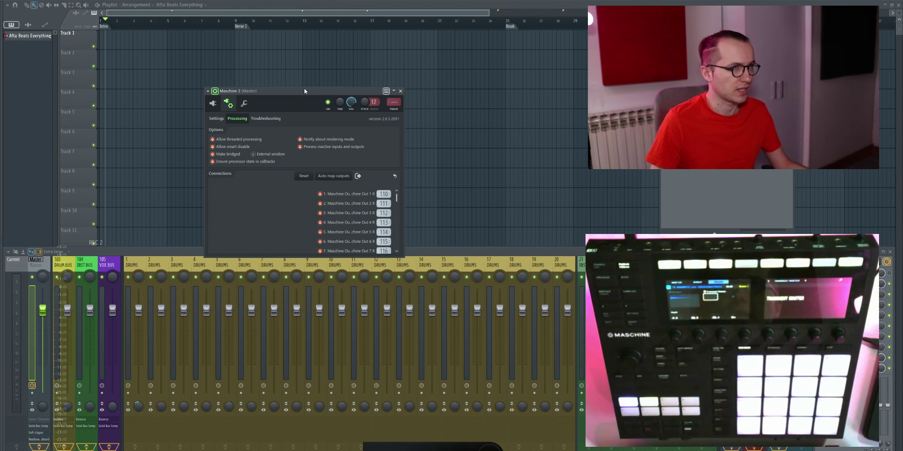
- Review which mixer tracks all Maschine outputs are connected to, and look through the mixer up to the high-numbered inserts
drag(303, 91, 334, 47)
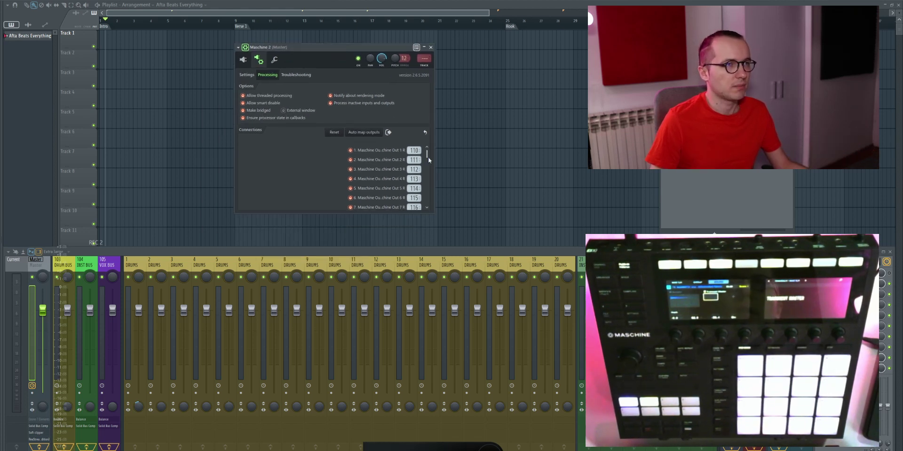
drag(426, 153, 430, 205)
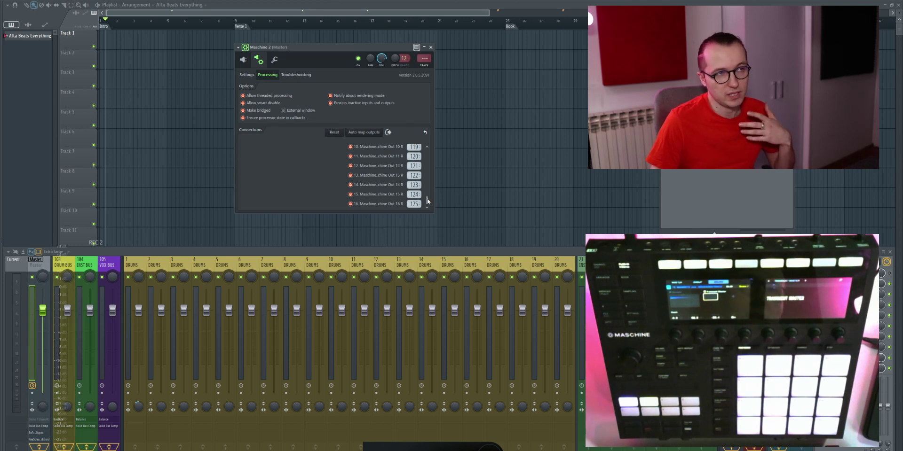
drag(428, 201, 428, 145)
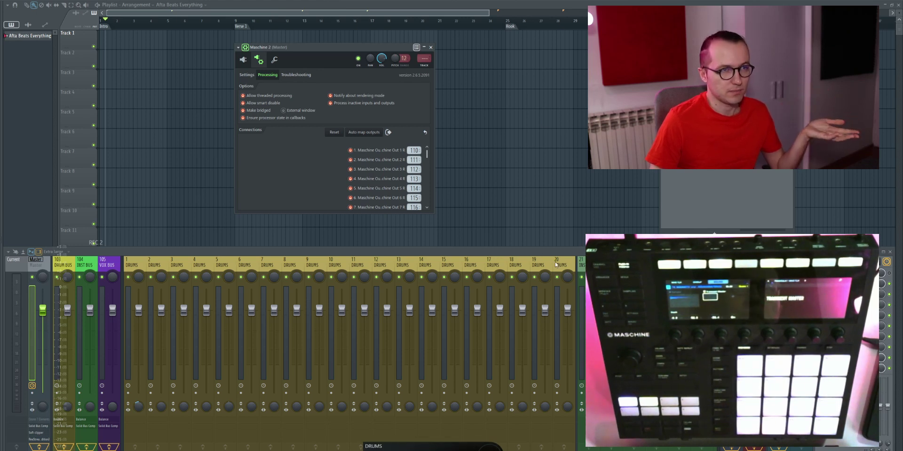
scroll(529, 261, down, 6)
scroll(528, 262, down, 20)
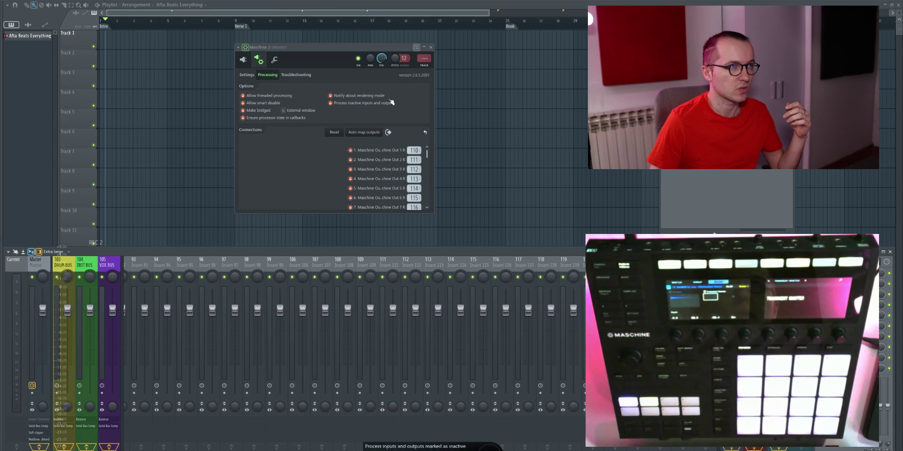
- Select the first sound of Afta Kit 4 in the plugin editor, show its audio output settings and review the available destinations
click(244, 59)
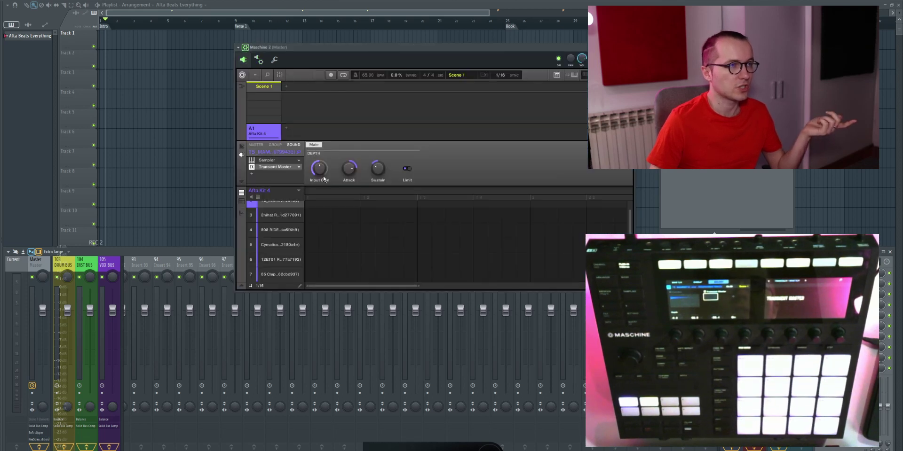
scroll(274, 213, up, 1)
scroll(274, 213, up, 1)
click(274, 208)
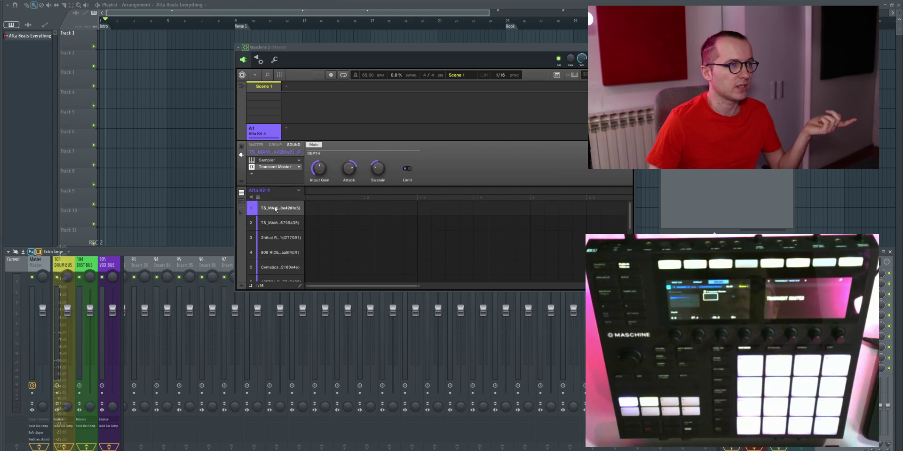
click(241, 147)
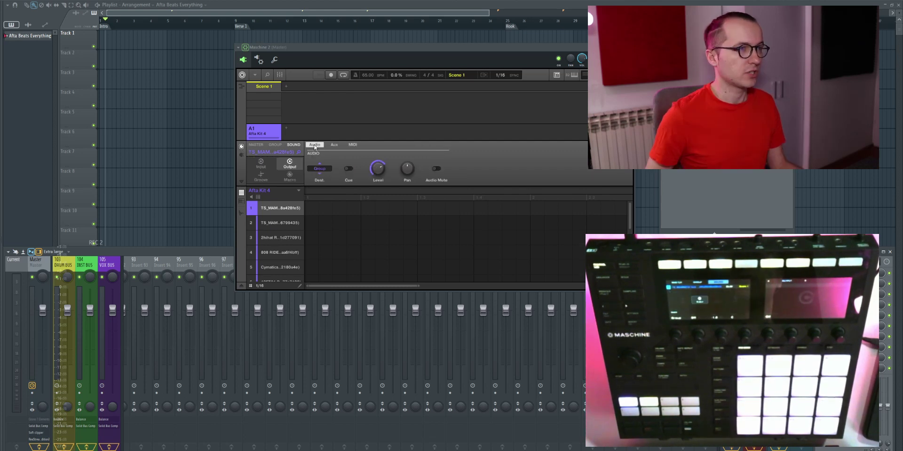
click(321, 169)
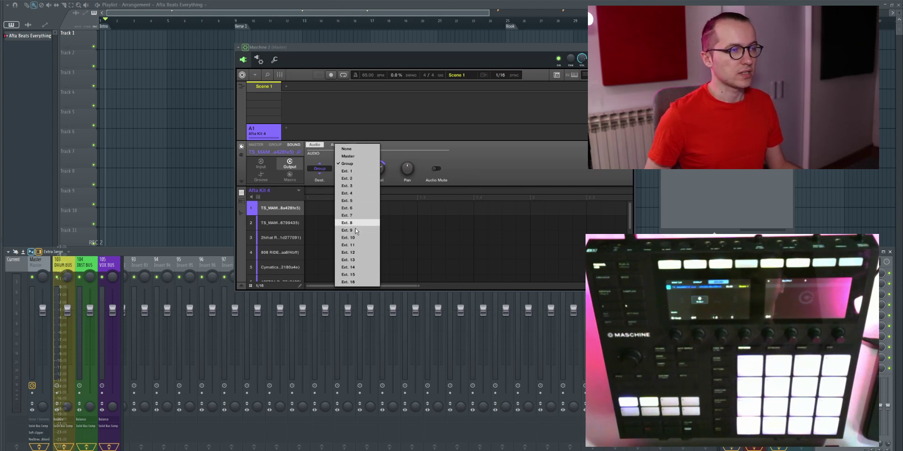
click(486, 155)
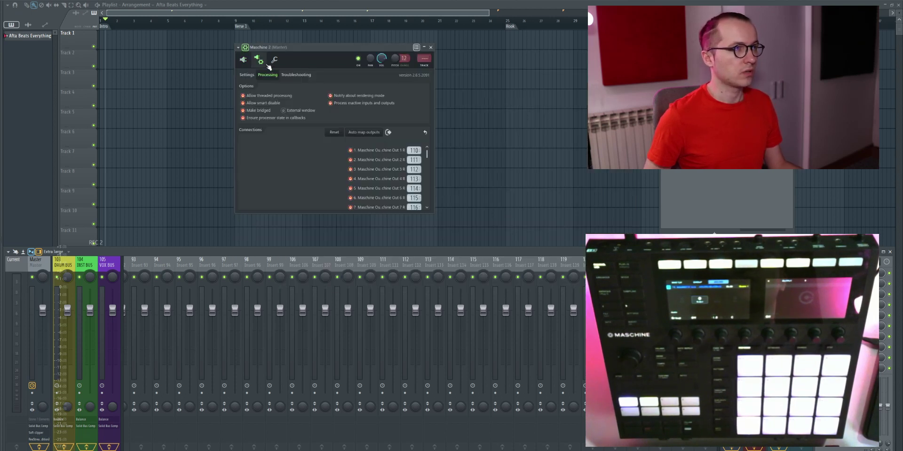
- Route the first sound's audio output to Ext. 1 and narrow the mixer window so its MASCHINE track is in view
click(260, 61)
scroll(432, 151, down, 2)
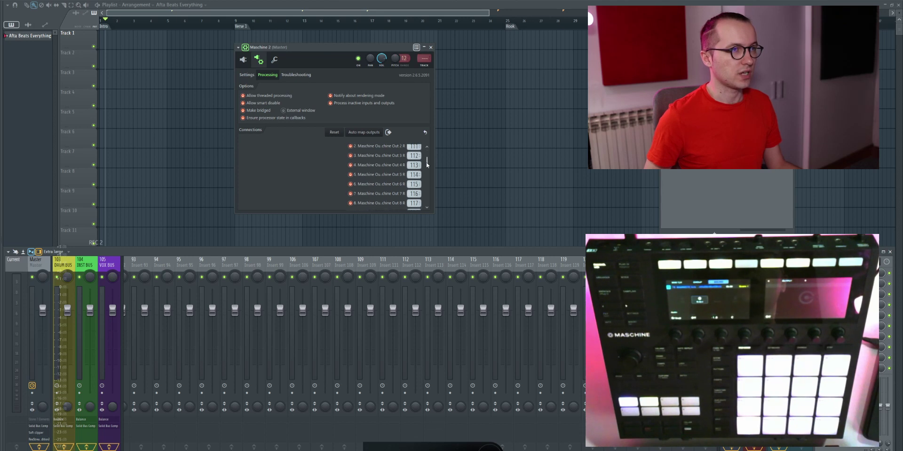
click(243, 59)
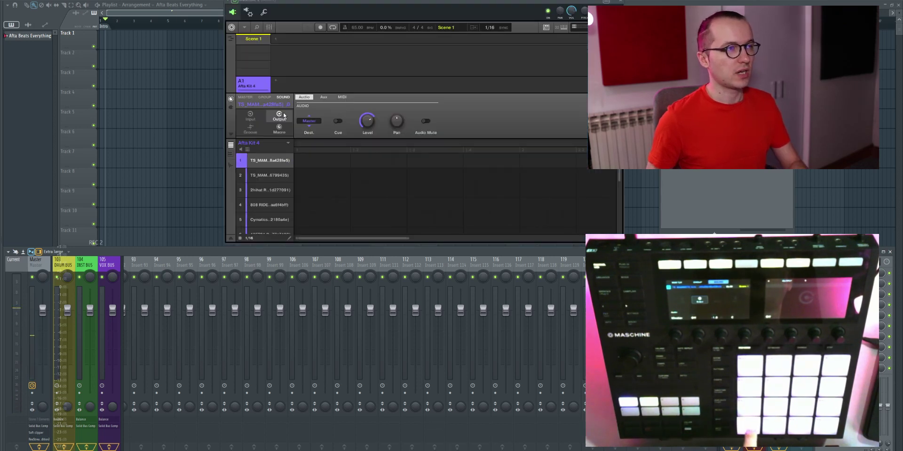
click(248, 12)
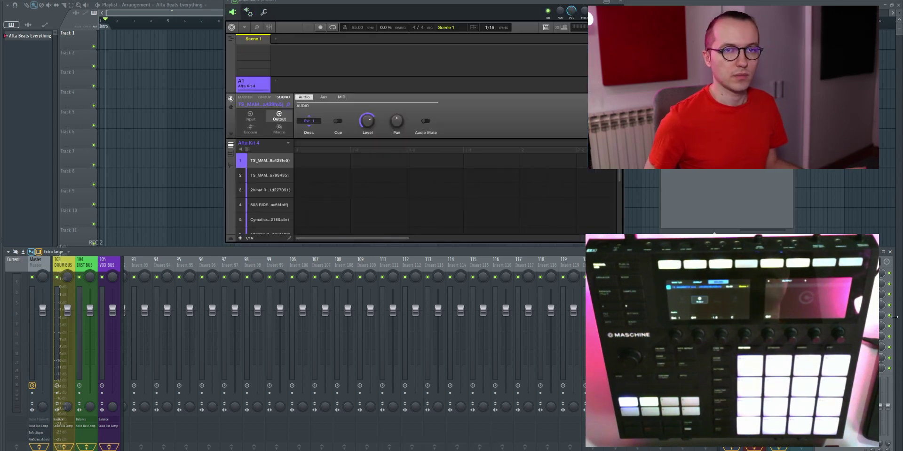
drag(894, 317, 476, 306)
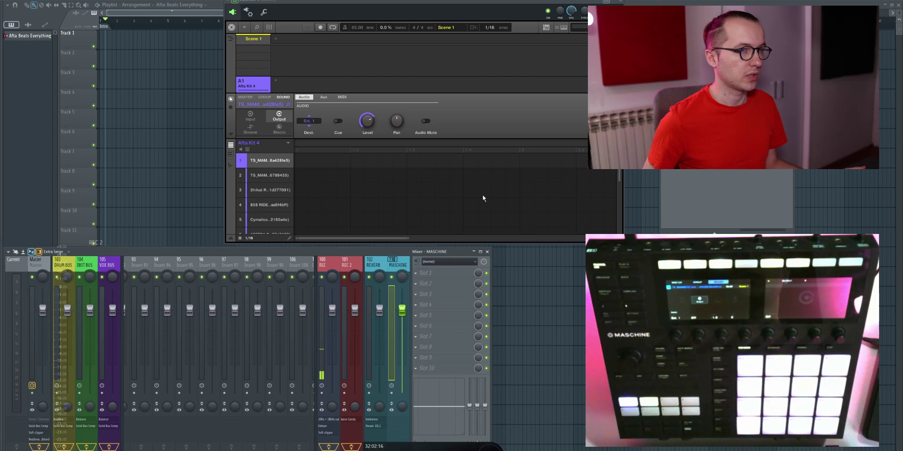
- Check the wrapper's output connections and set the second sound's audio destination to Ext. 1
click(248, 12)
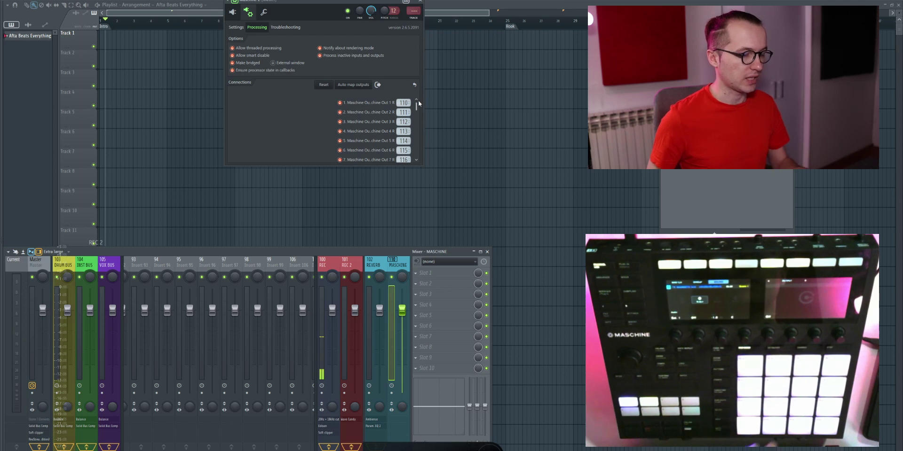
click(232, 12)
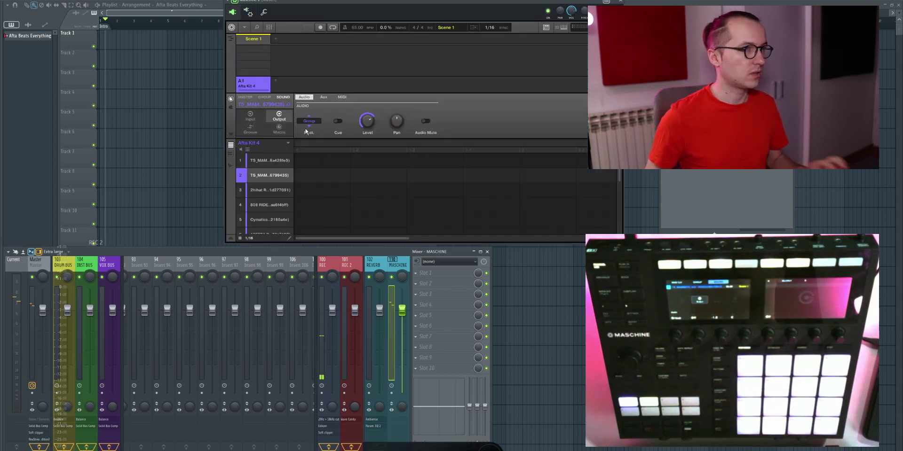
click(312, 122)
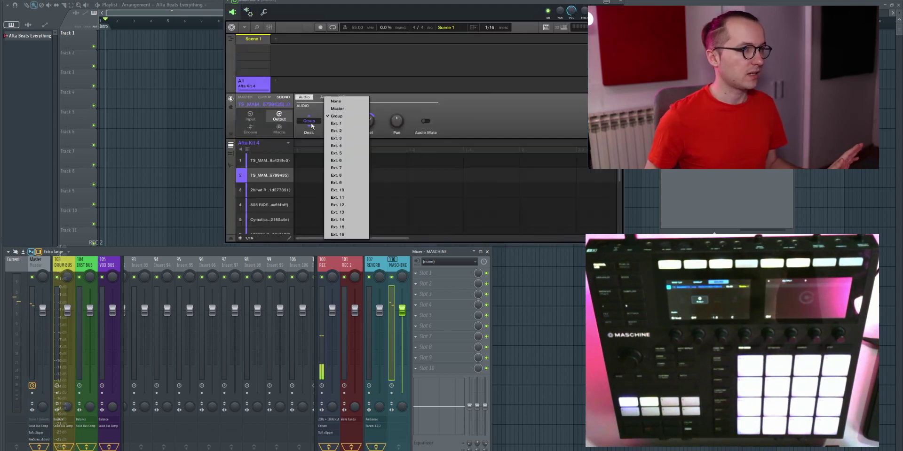
click(336, 123)
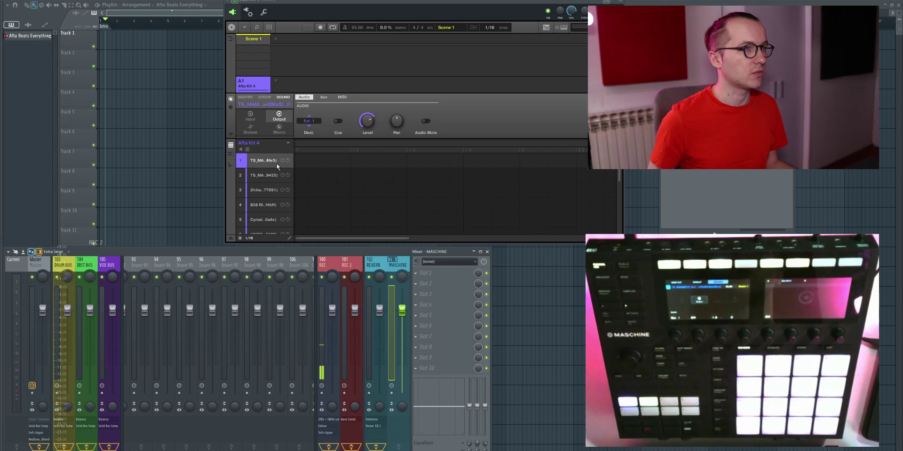
- Check the wrapper's output connections and set the first sound's audio output destination to Ext. 2
click(248, 13)
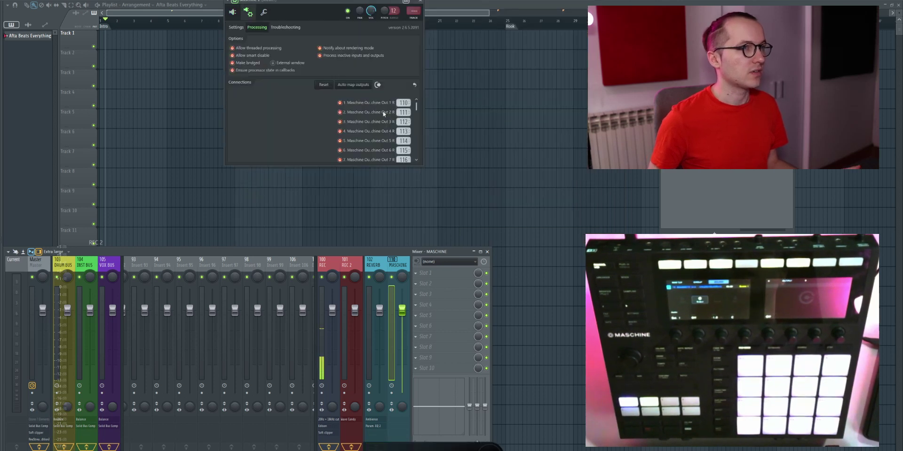
click(233, 12)
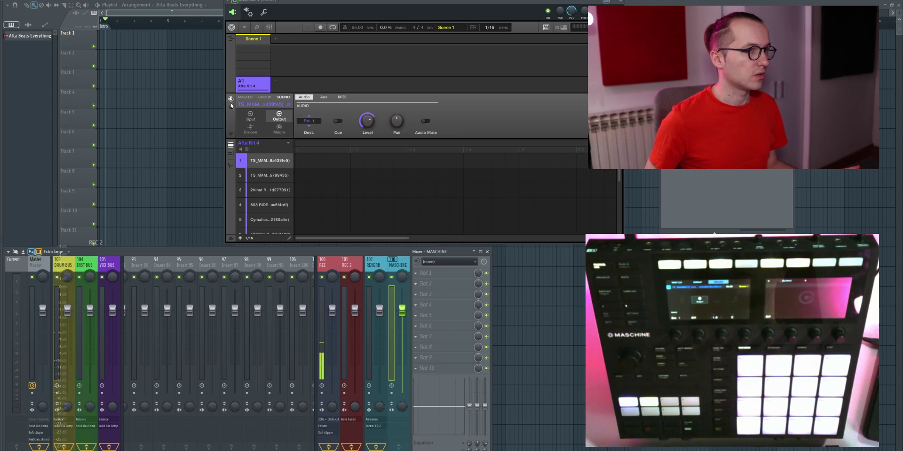
click(230, 107)
click(231, 99)
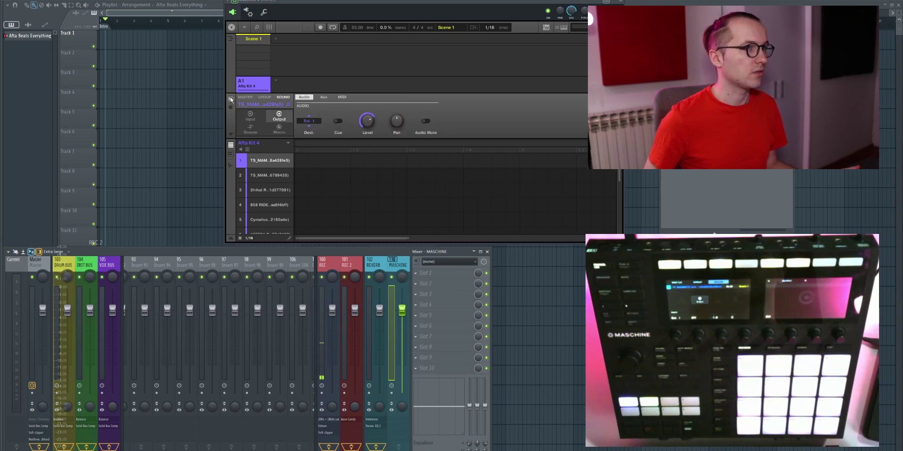
click(316, 124)
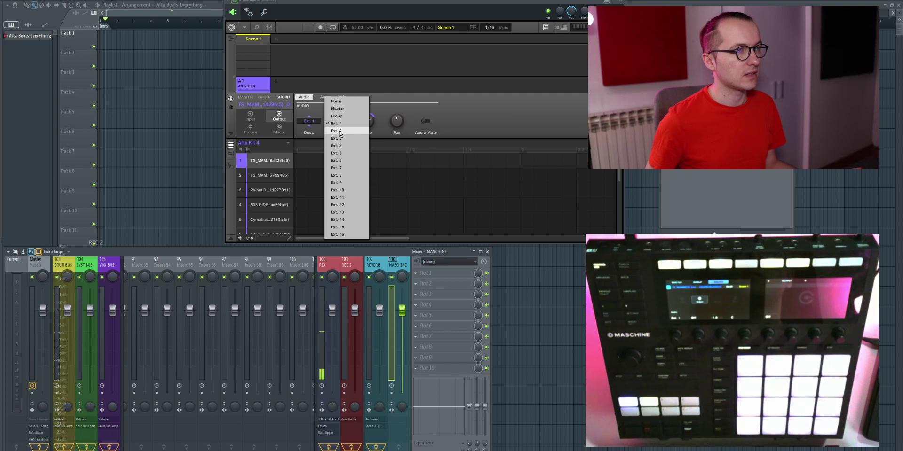
click(340, 132)
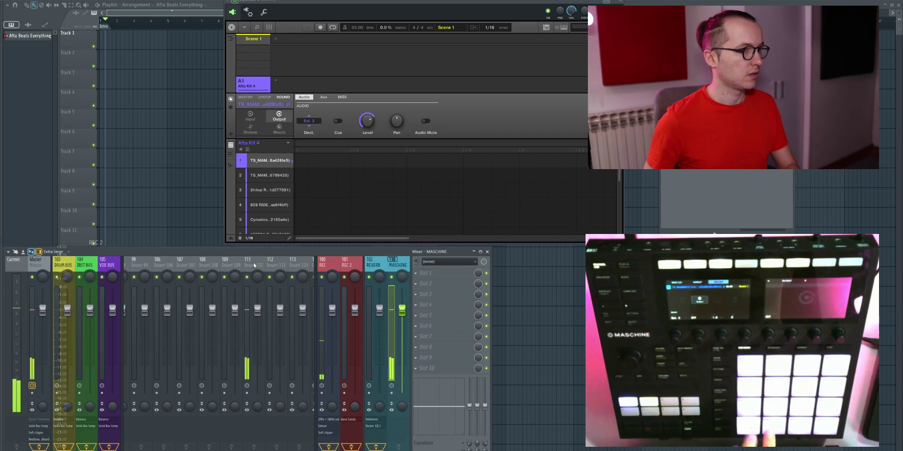
- Set the audio output destination of Afta Kit 4's second sound to Ext. 3 and reselect that sound
mouse_move(275, 196)
click(262, 176)
click(309, 121)
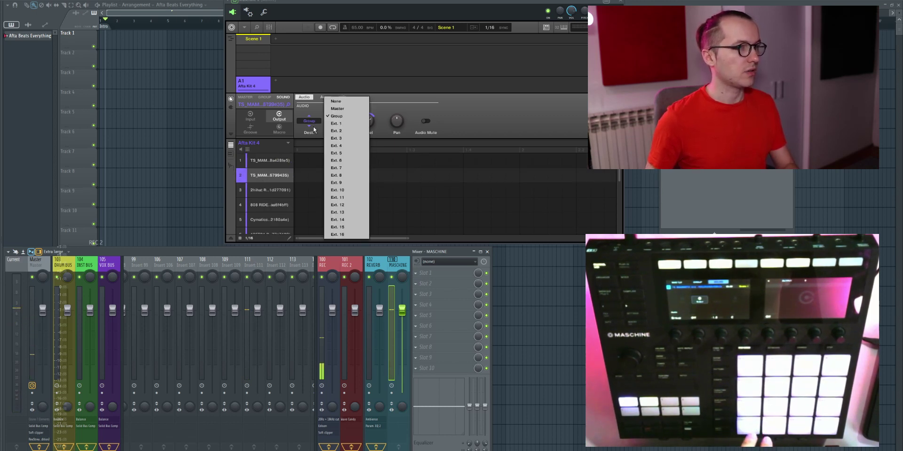
click(337, 131)
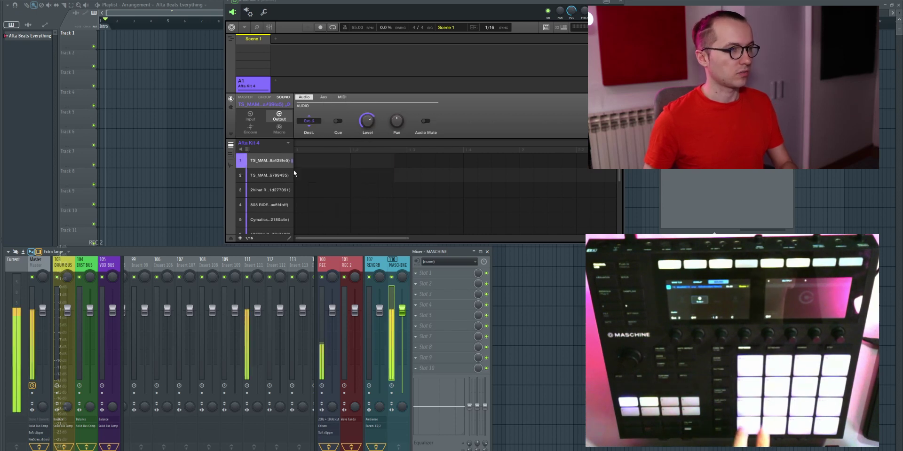
click(292, 178)
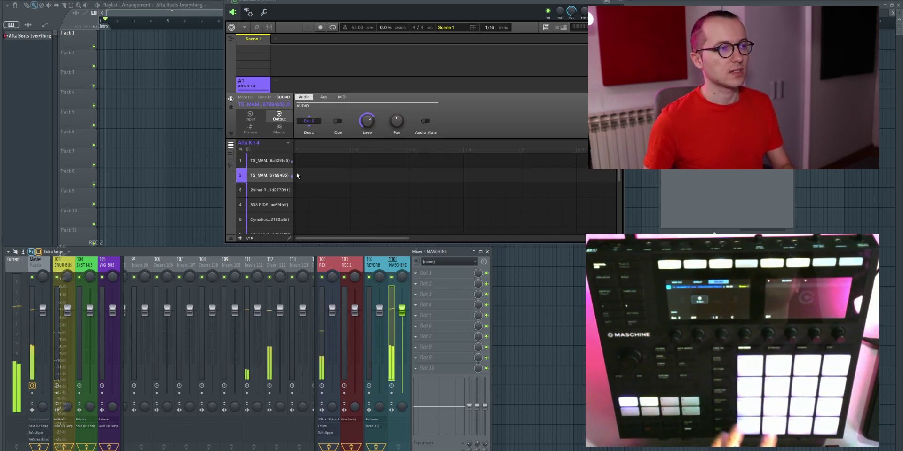
- Select the first sound, move the Maschine window clear of the upper playlist tracks and place Pattern 1's audio at the start of Track 1
mouse_move(288, 205)
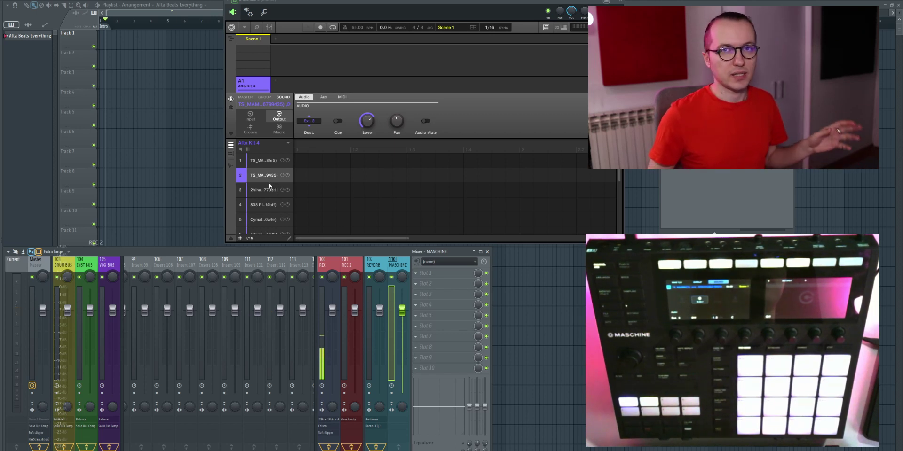
click(264, 166)
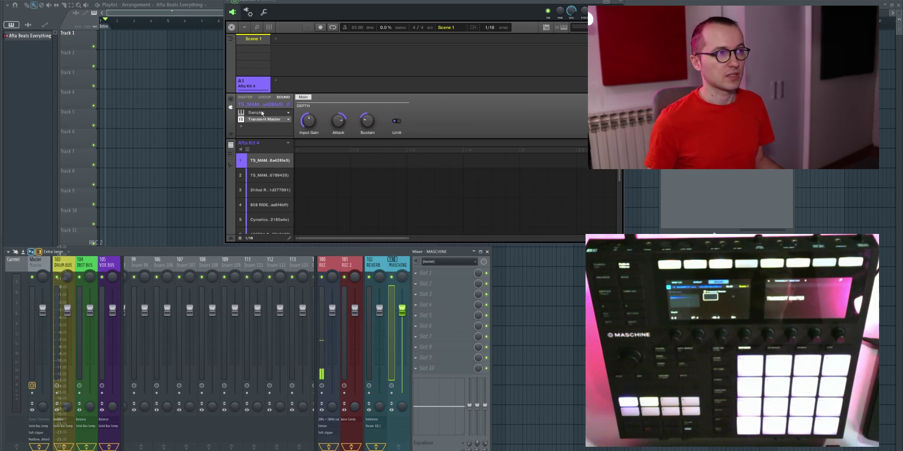
drag(420, 4, 264, 204)
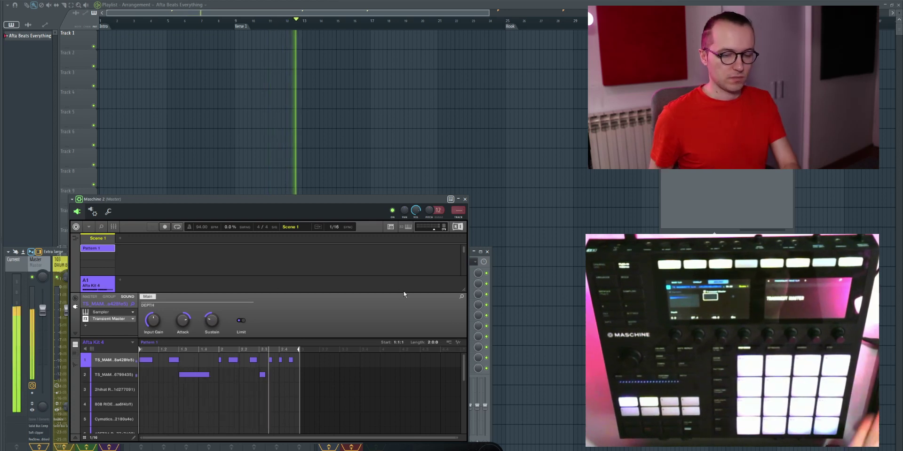
key(space)
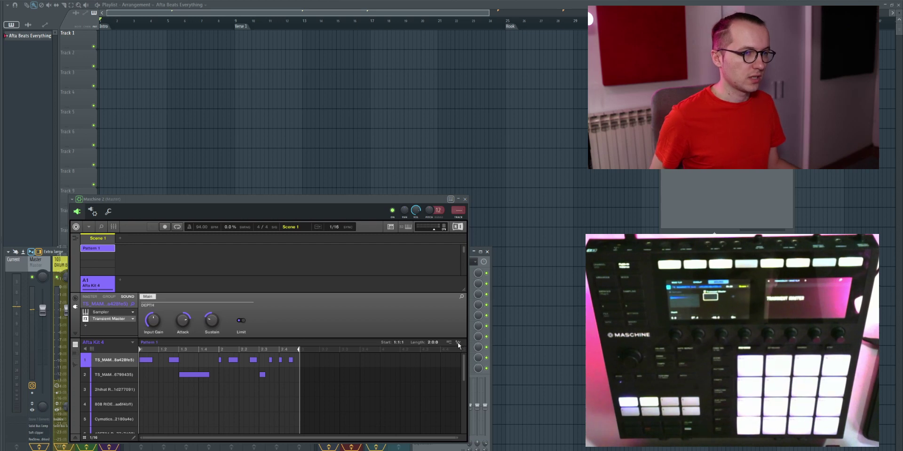
drag(458, 344, 100, 42)
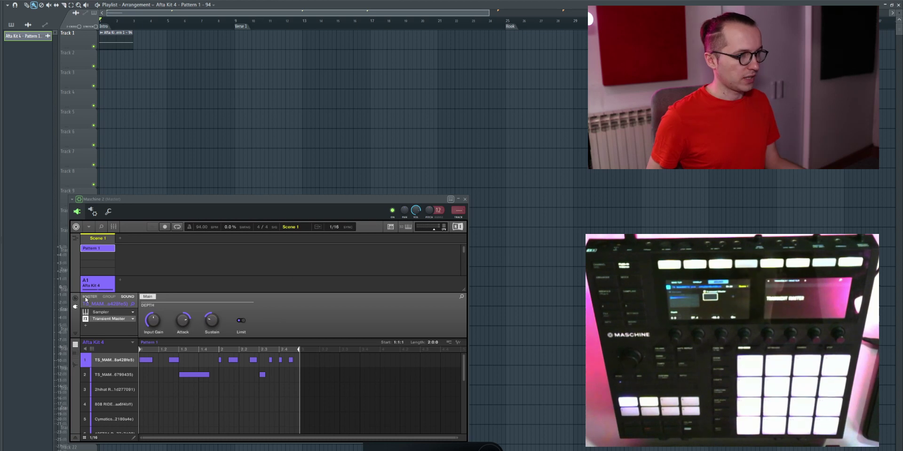
- Review the first sound's available audio output destinations and play back the arrangement briefly
mouse_move(129, 360)
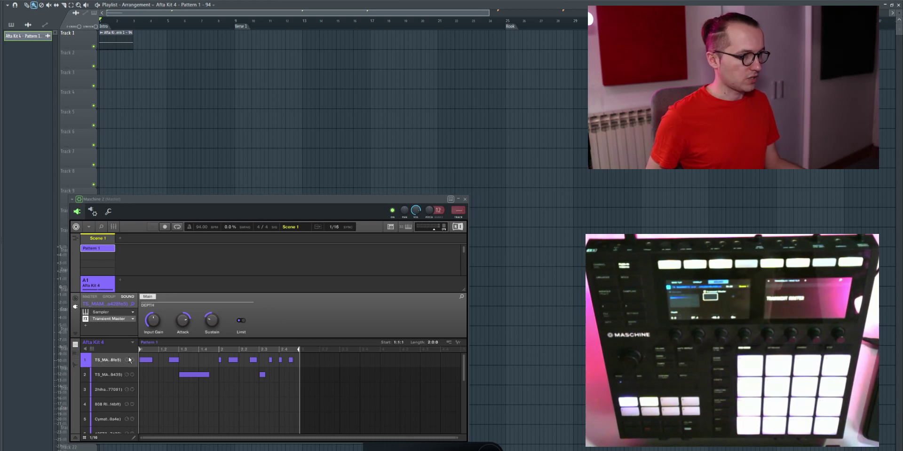
click(75, 298)
click(153, 321)
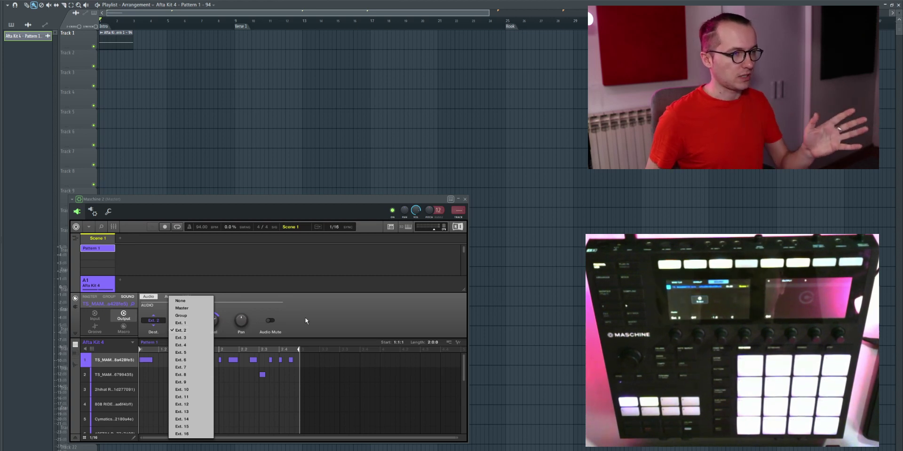
click(332, 316)
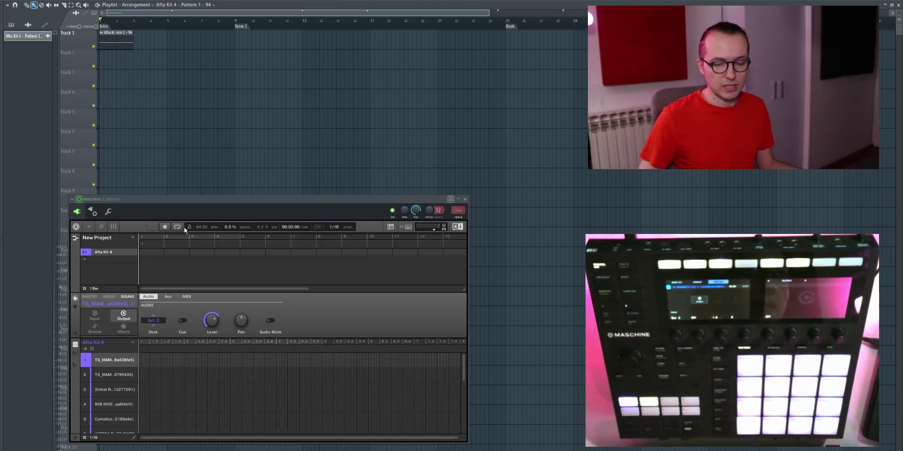
key(space)
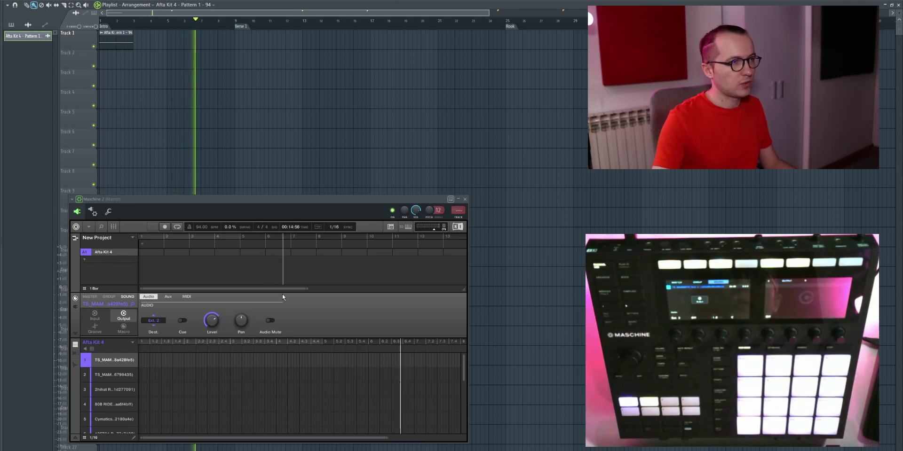
key(space)
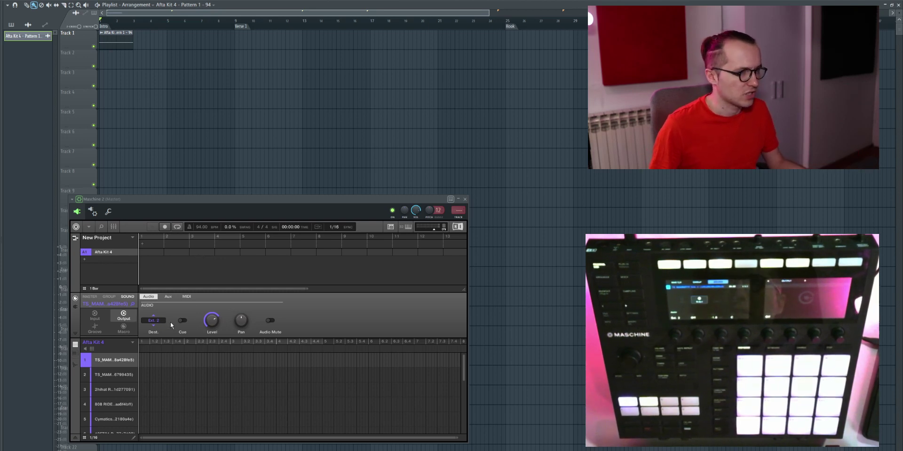
- Set the audio output destination of the first and second sounds to Group
click(153, 322)
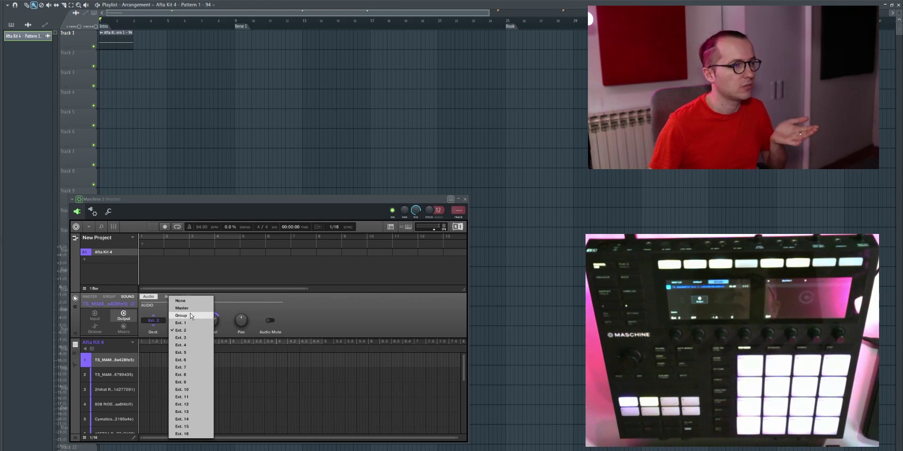
click(181, 330)
click(105, 374)
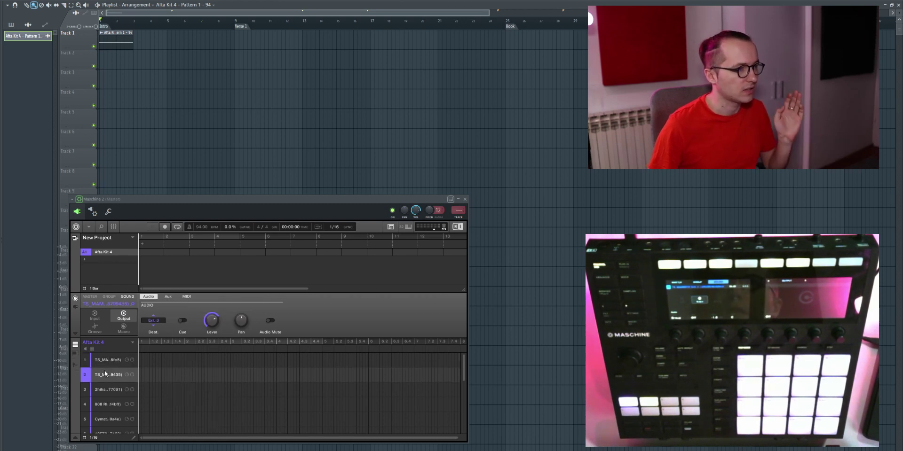
click(154, 322)
click(182, 315)
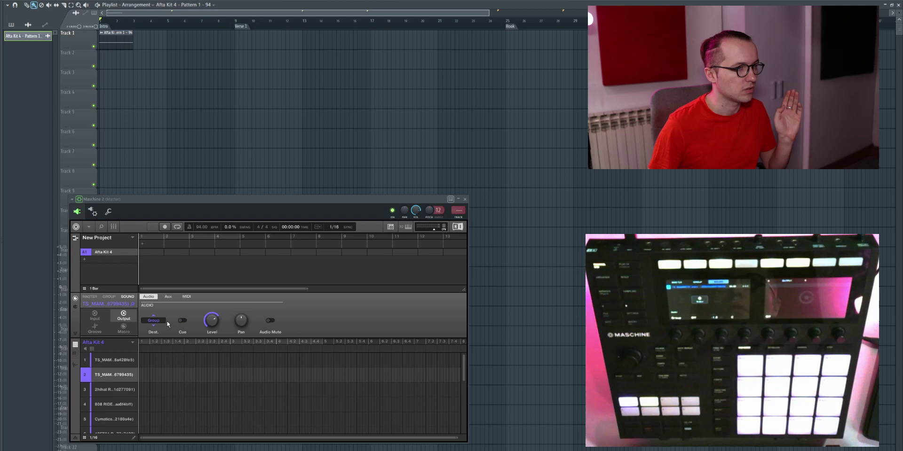
- Place Pattern 1's audio at the start of playlist Track 2 and delete the earlier clip from Track 1
click(75, 308)
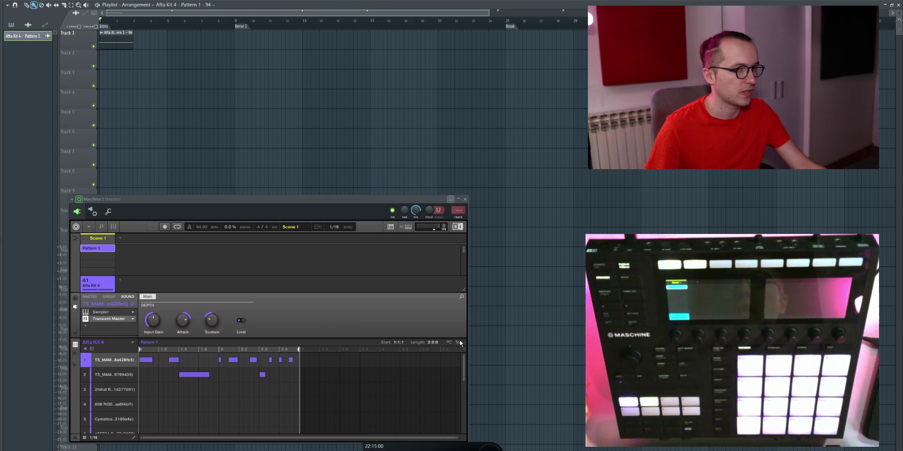
drag(459, 345, 103, 62)
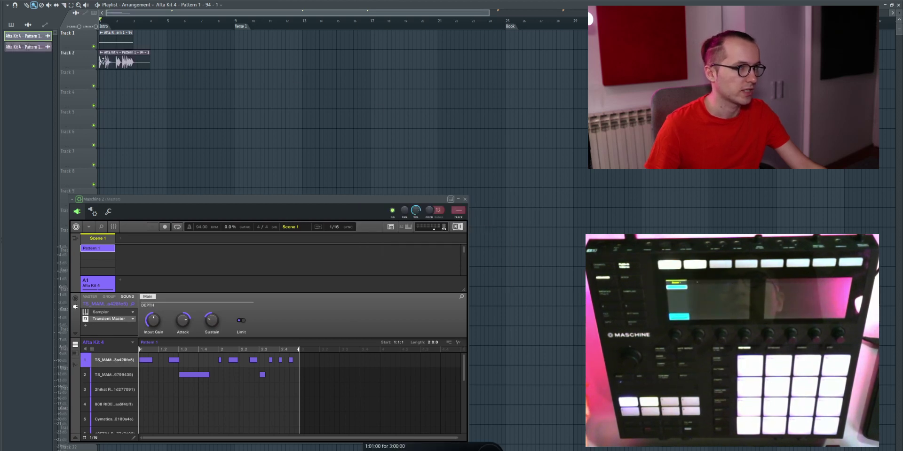
right_click(118, 39)
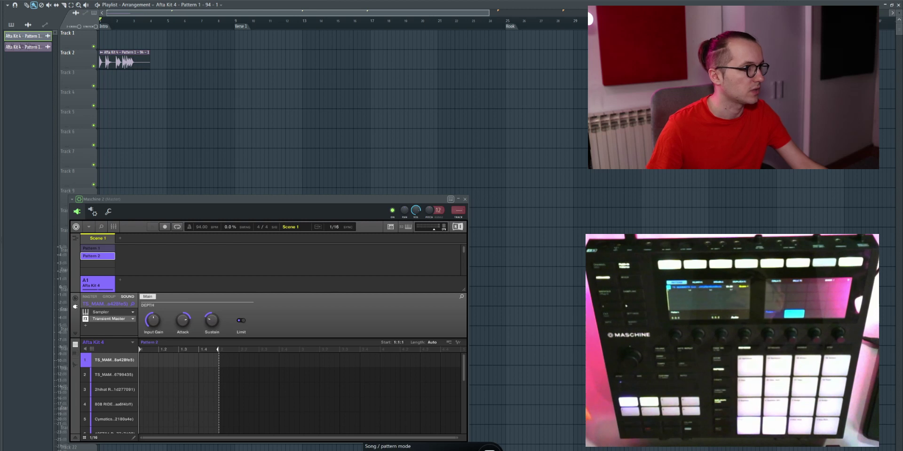
- Reposition the Maschine window and look through the user library locations in its preferences
key(space)
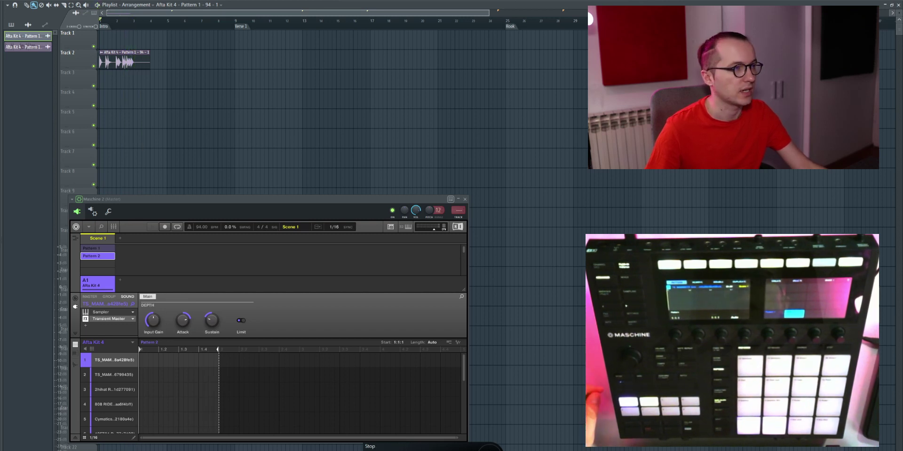
drag(155, 202, 211, 175)
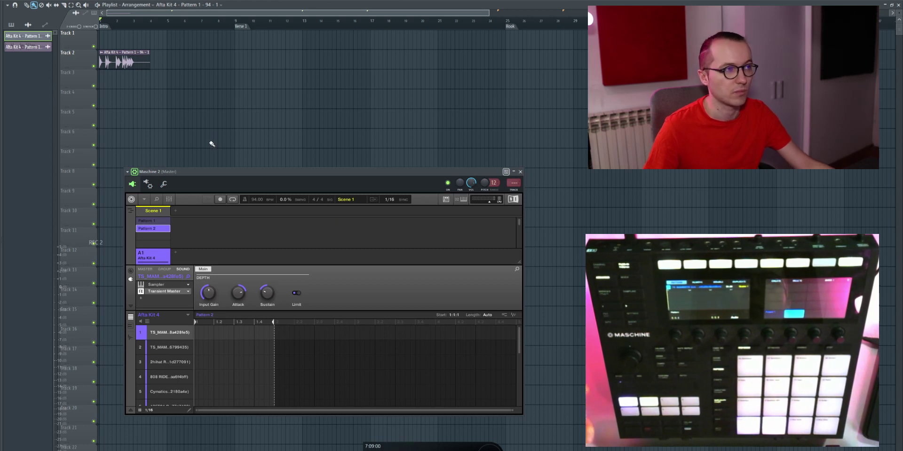
click(144, 200)
mouse_move(162, 211)
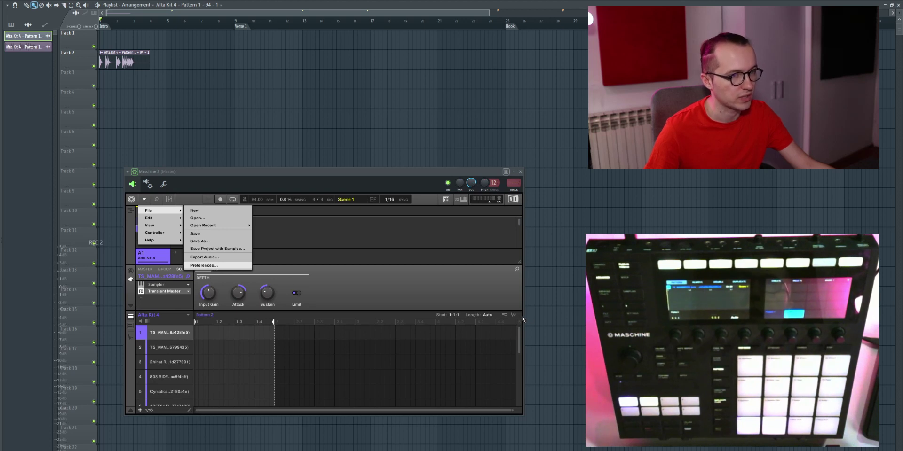
click(204, 266)
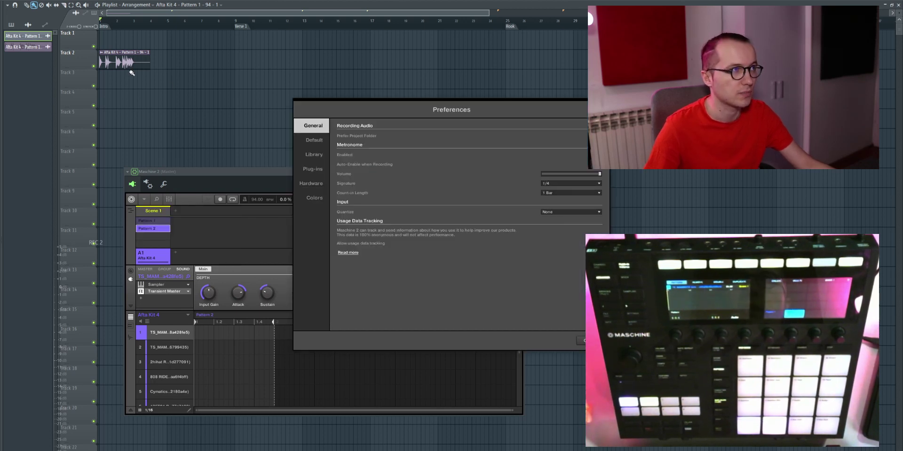
click(312, 160)
click(378, 126)
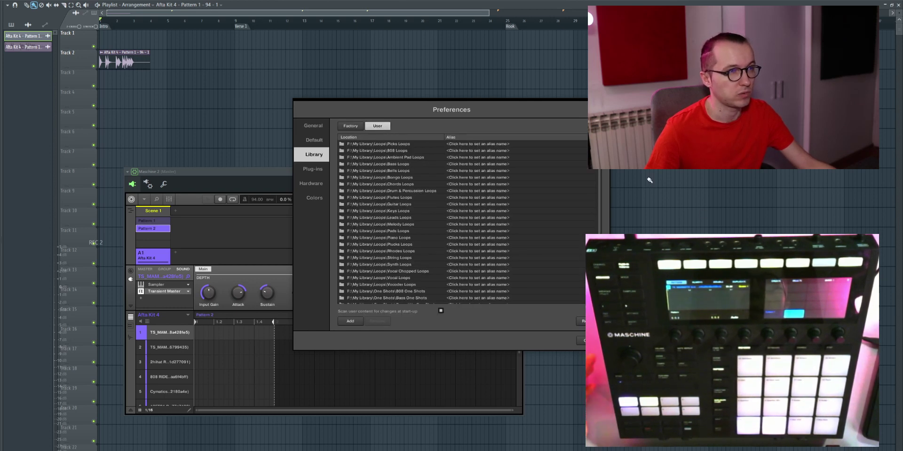
drag(598, 171, 602, 227)
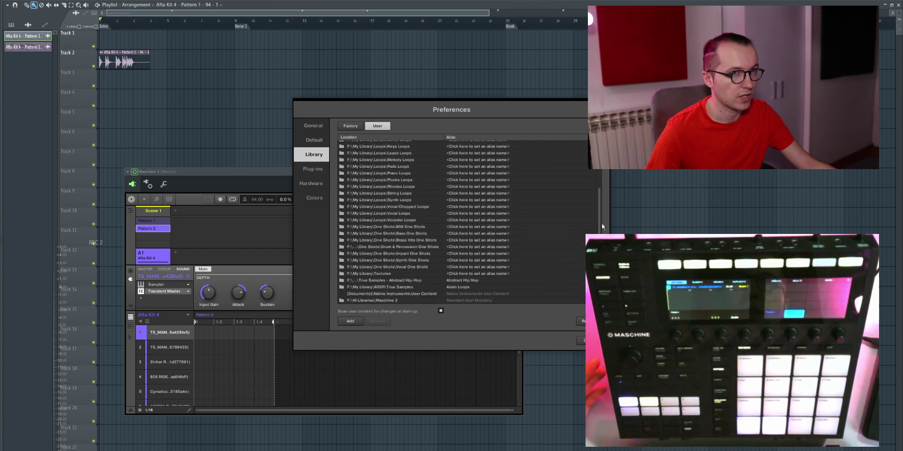
- Inspect the Standard User Directory's folder location on the F: drive without changing it, and close the preferences
click(473, 293)
click(381, 300)
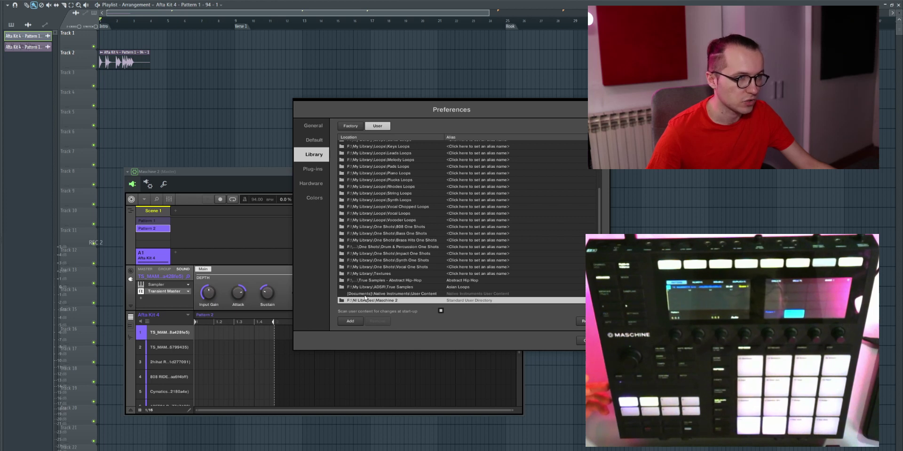
click(342, 301)
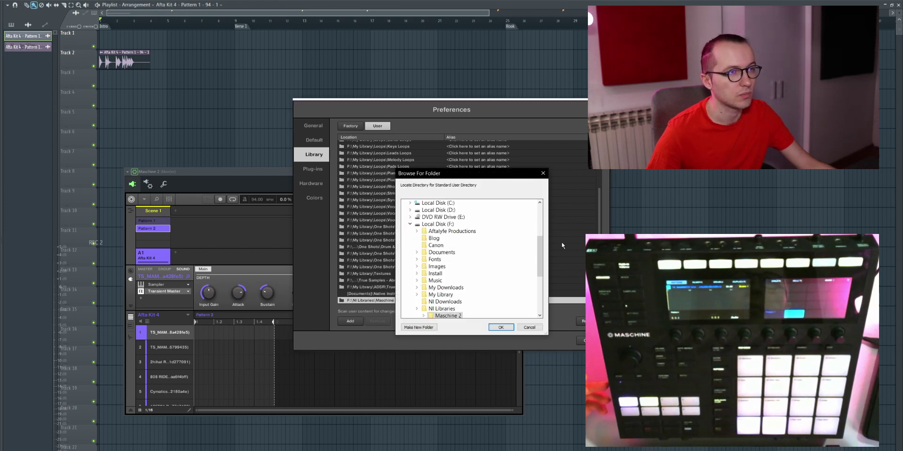
scroll(487, 271, down, 2)
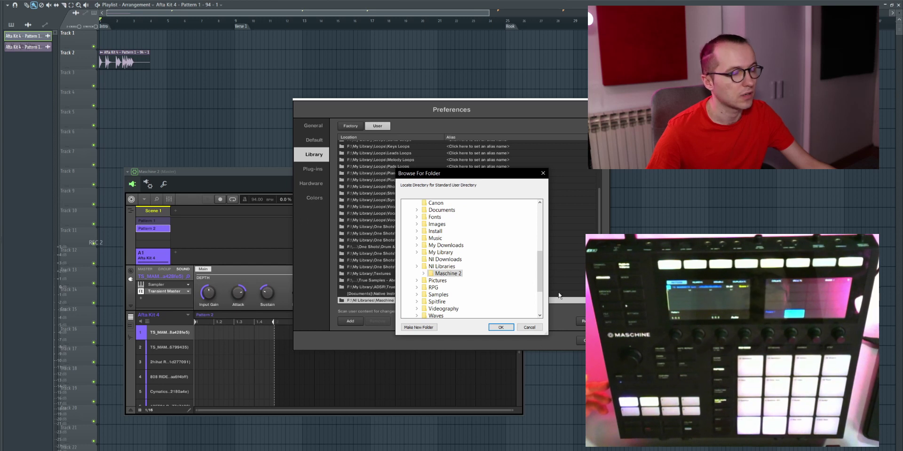
click(531, 328)
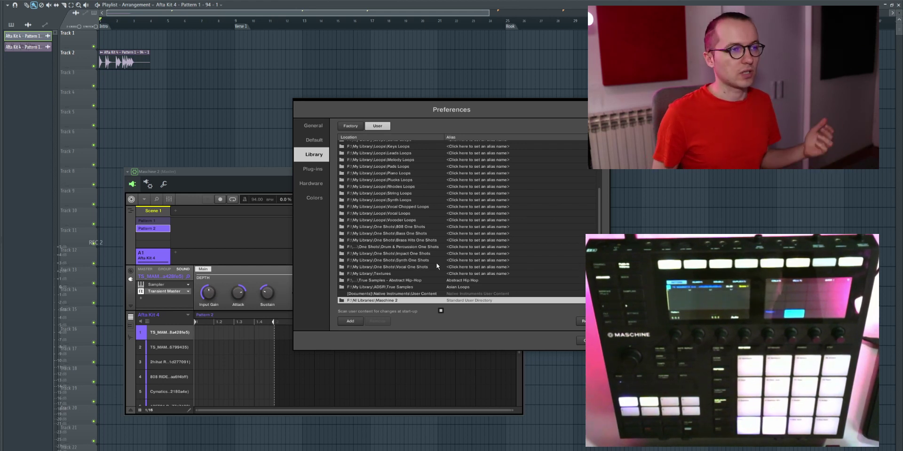
key(Escape)
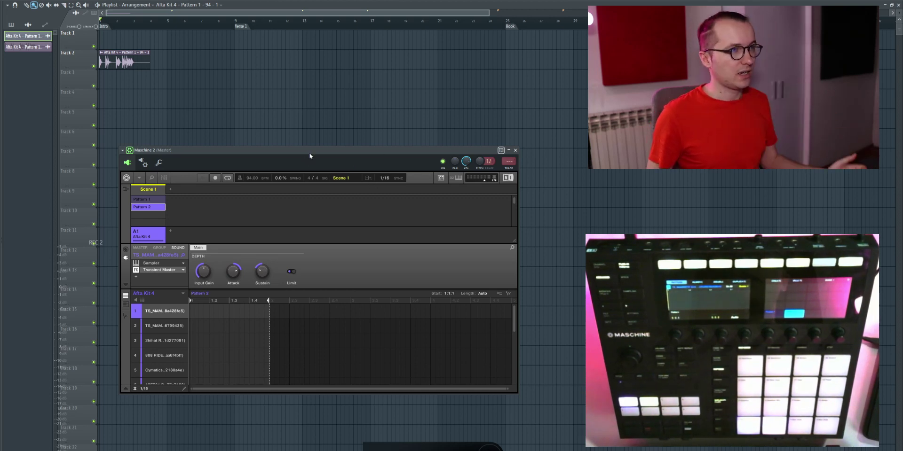
drag(310, 153, 306, 174)
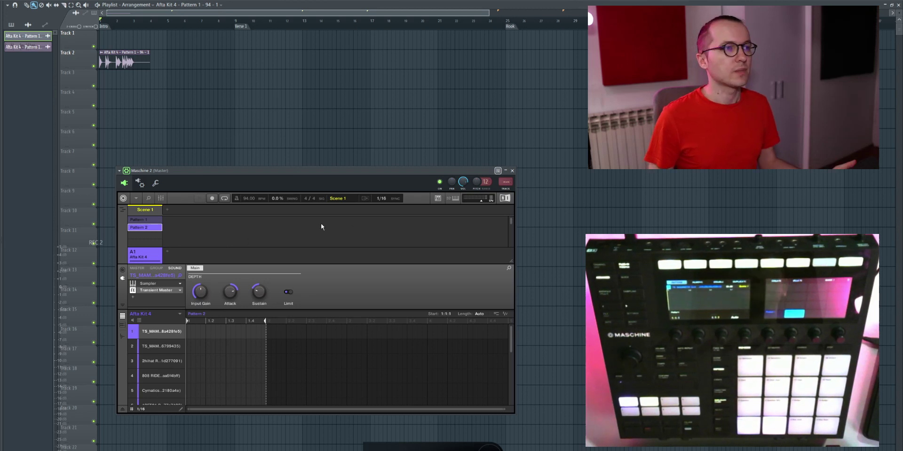
drag(290, 173, 292, 151)
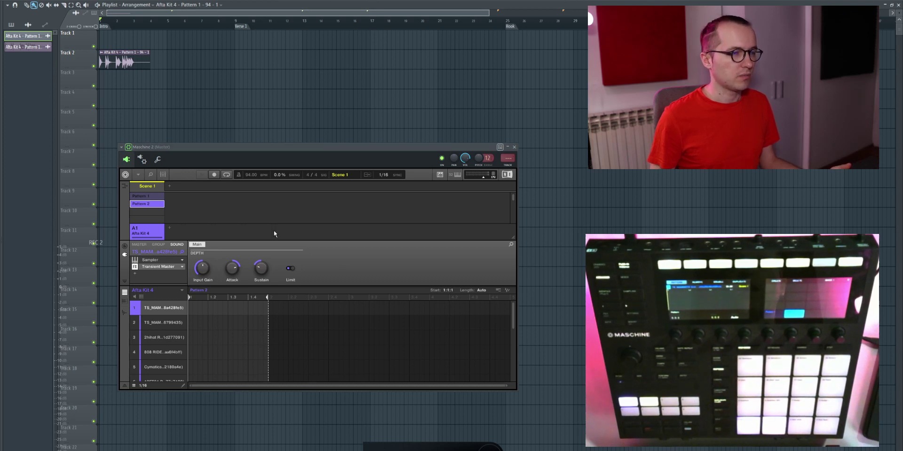
drag(218, 147, 295, 147)
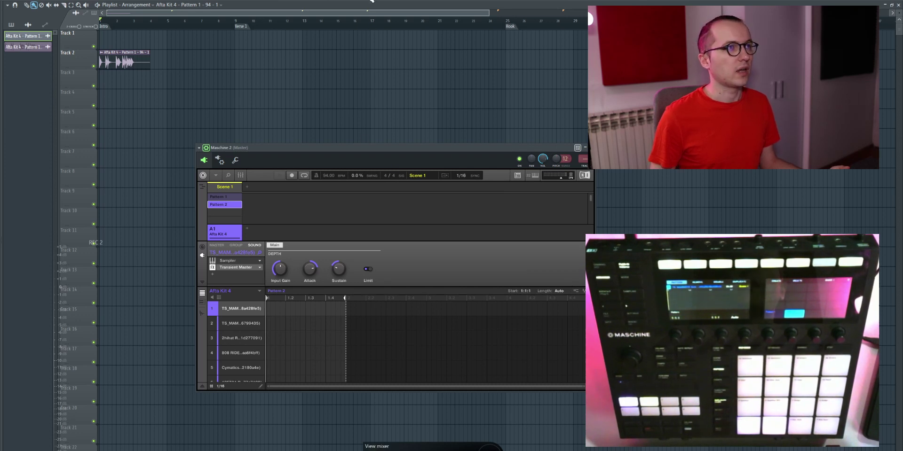
- Show the mixer and move the Maschine window above it so the mixer tracks are uncovered
click(371, 1)
drag(336, 150, 244, 0)
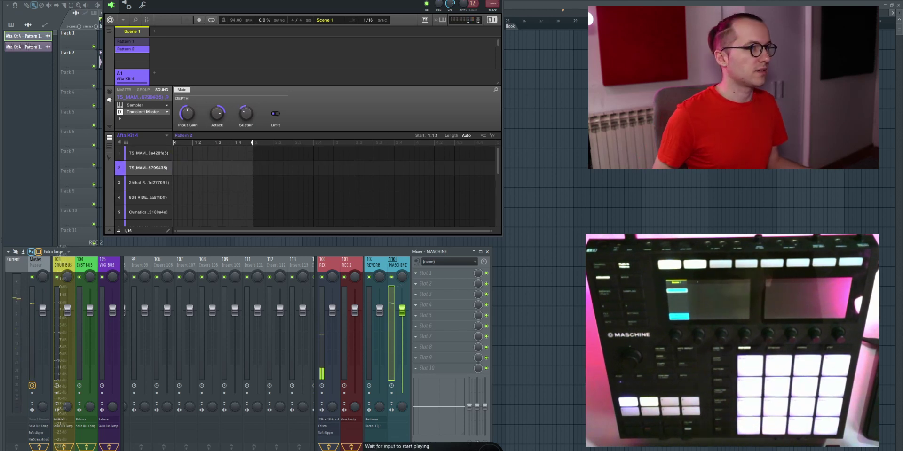
drag(183, 0, 202, 166)
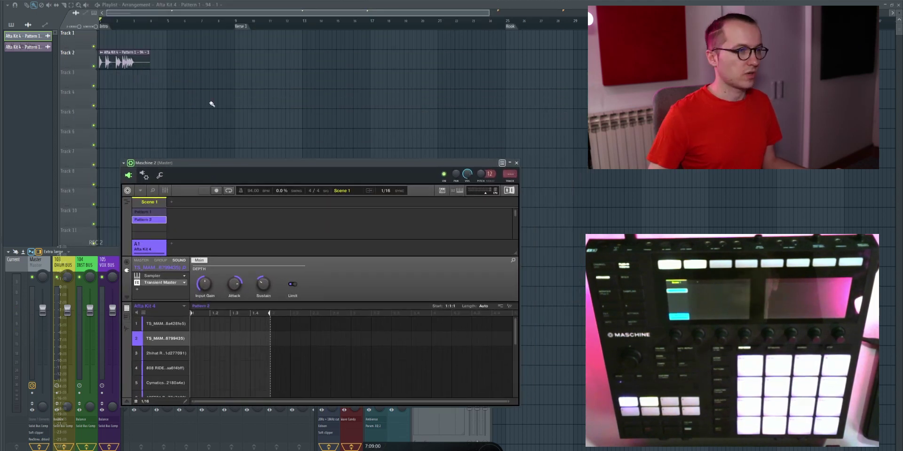
drag(276, 165, 225, 0)
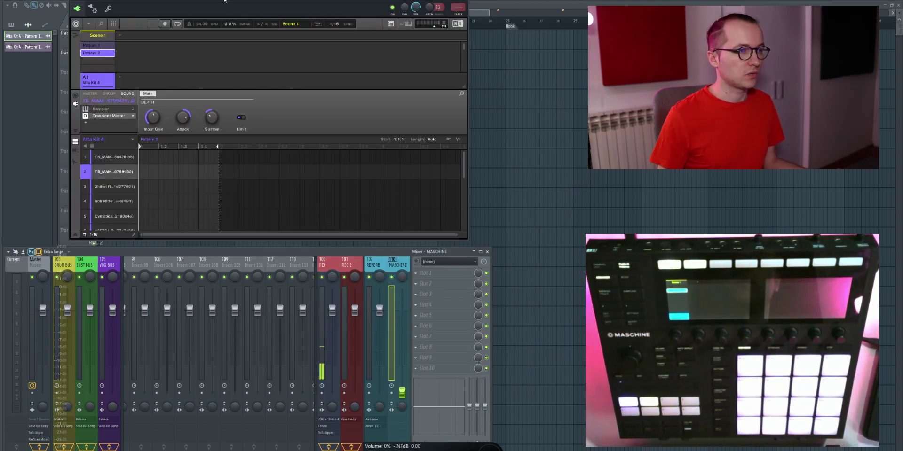
- Play the project to check the Maschine mixer track's signal, moving the Maschine window clear of the Track 2 clip, and stop playback
key(space)
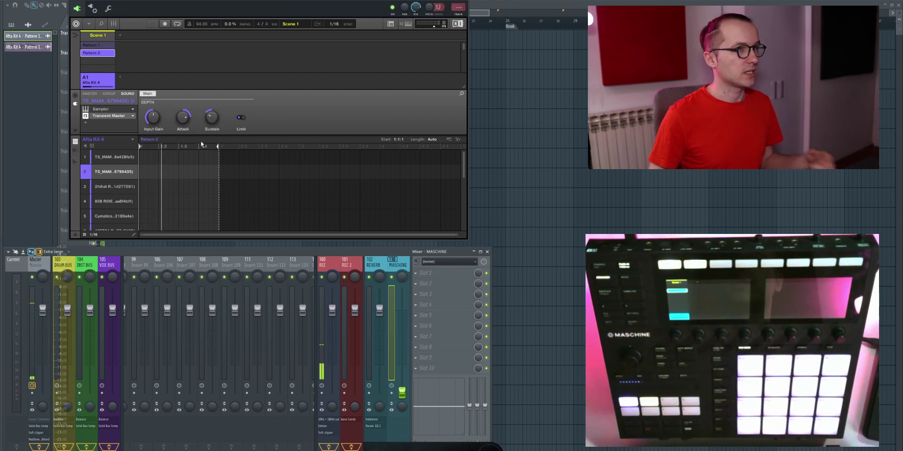
drag(200, 0, 385, 58)
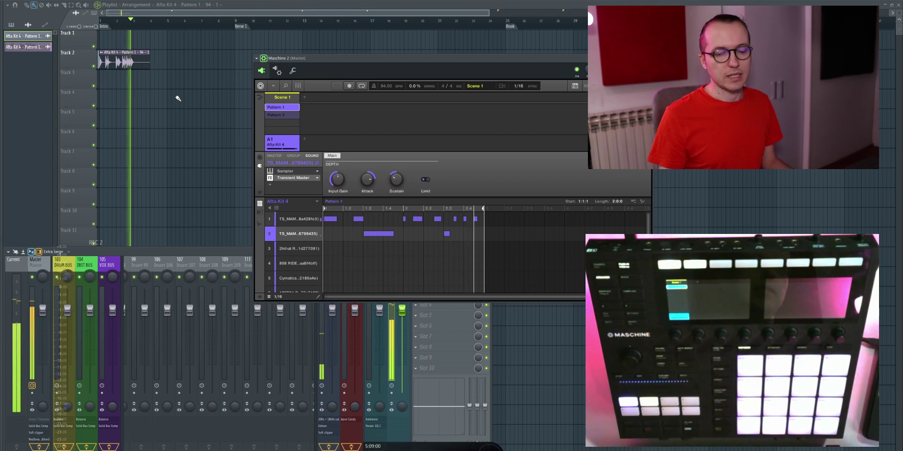
key(space)
- Review the Maschine plugin's output connections and the first sound's, group's and master's plugin settings, and return to the Maschine interface
click(277, 71)
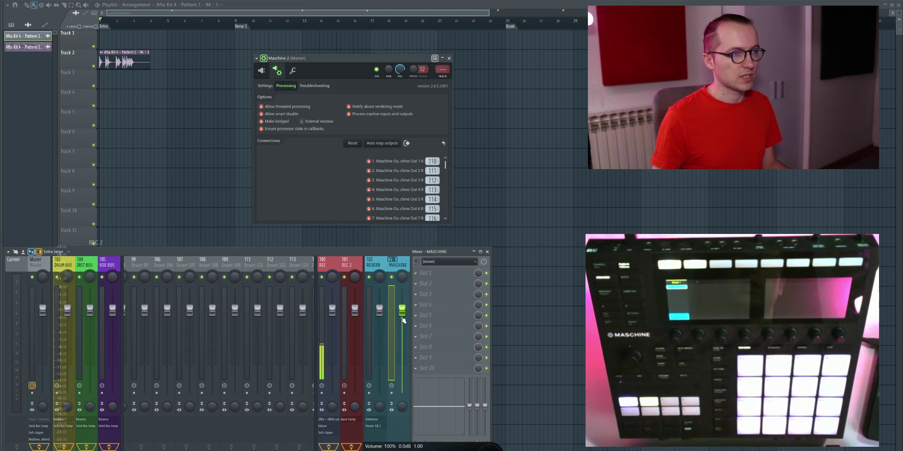
click(262, 70)
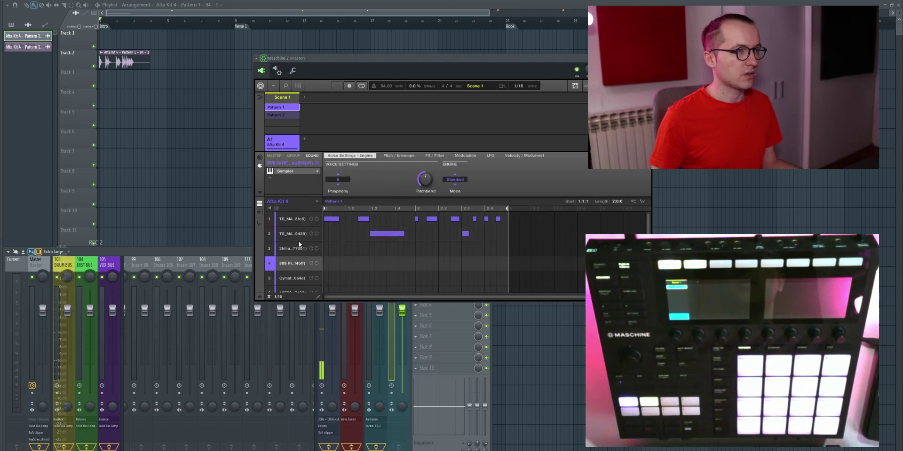
click(291, 219)
click(294, 155)
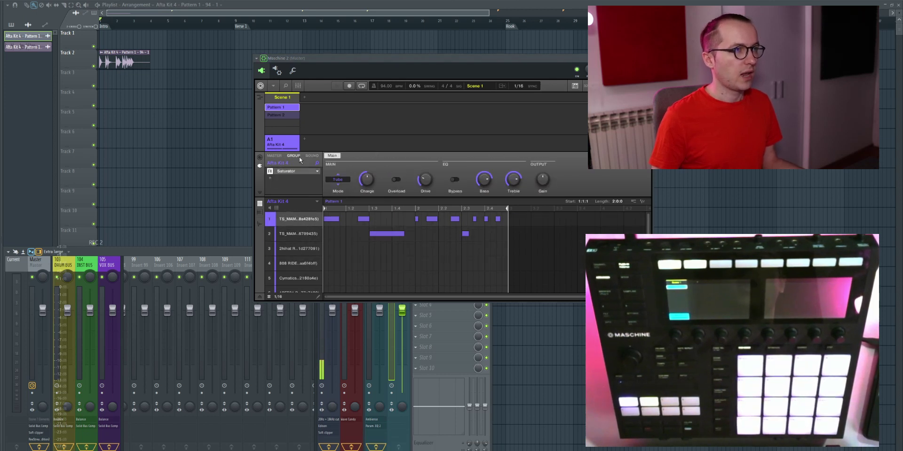
click(274, 156)
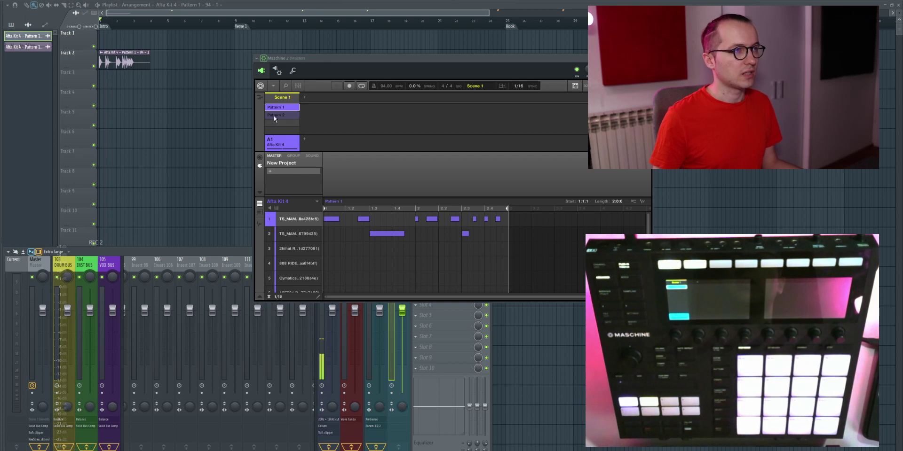
click(279, 71)
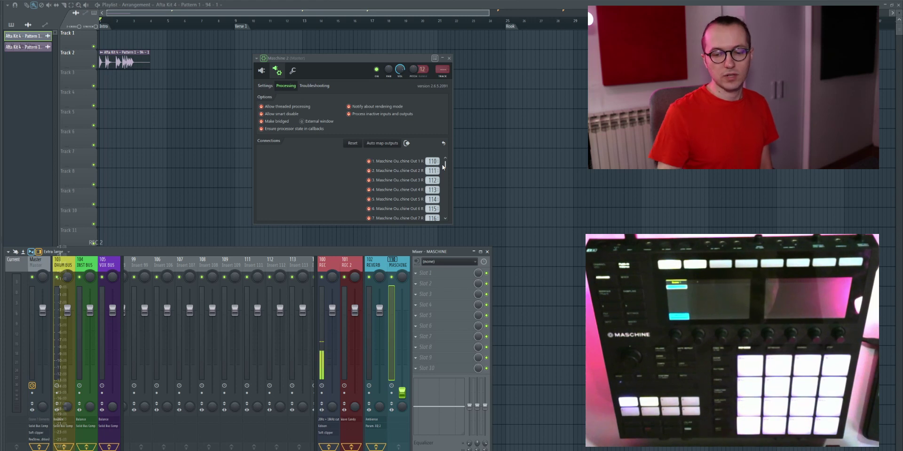
click(261, 69)
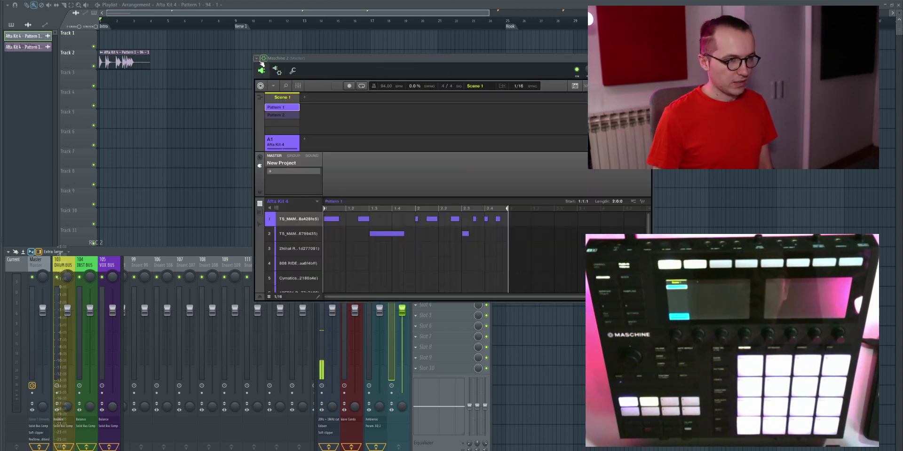
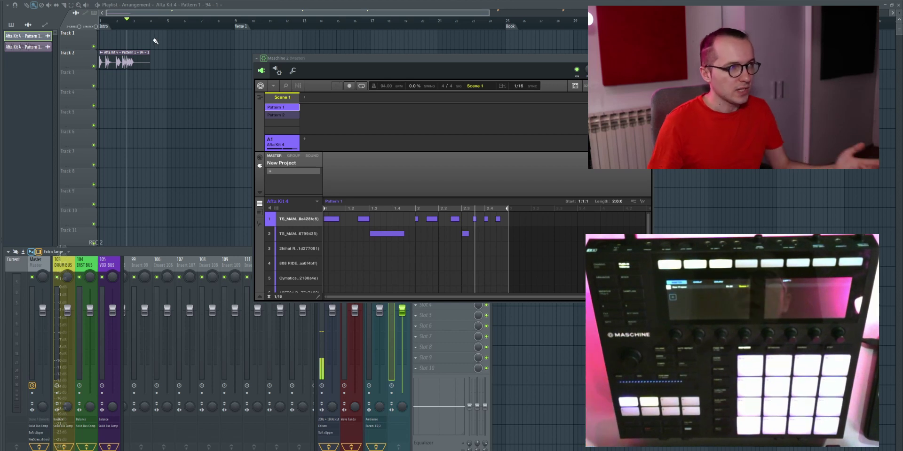
- Open the Windows Start menu
key(super)
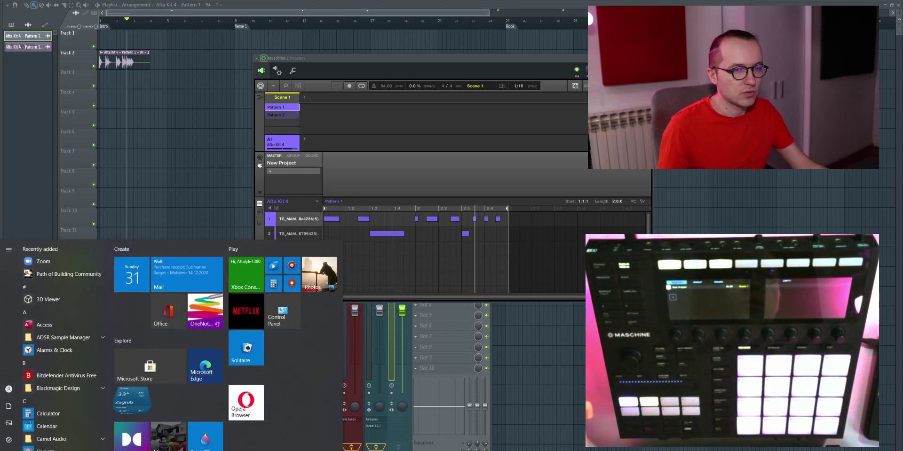